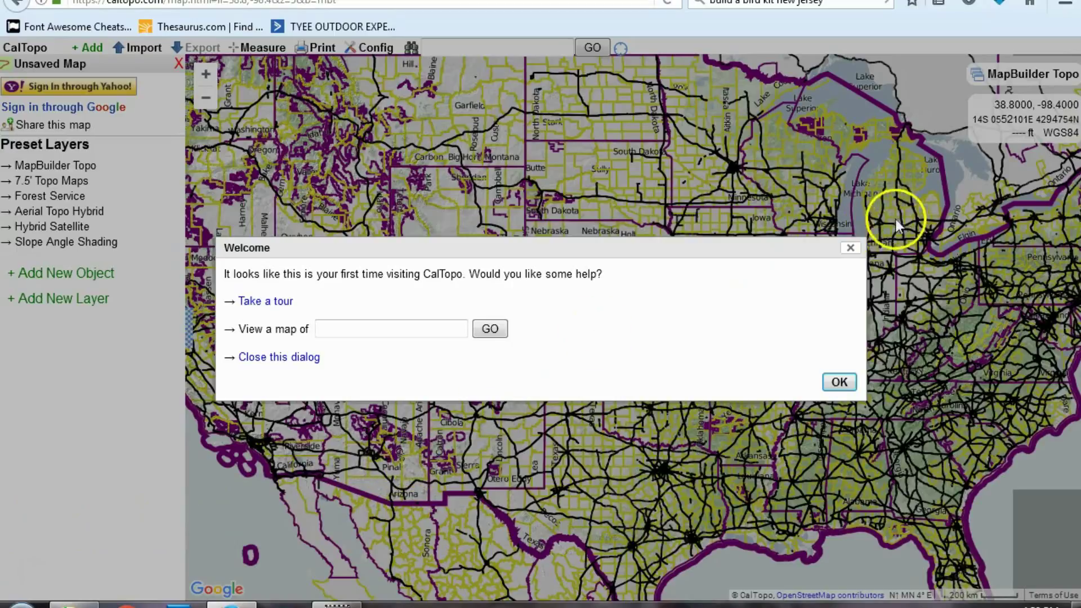
Step: Dismiss the welcome dialog to get to the map of the United States
click(847, 246)
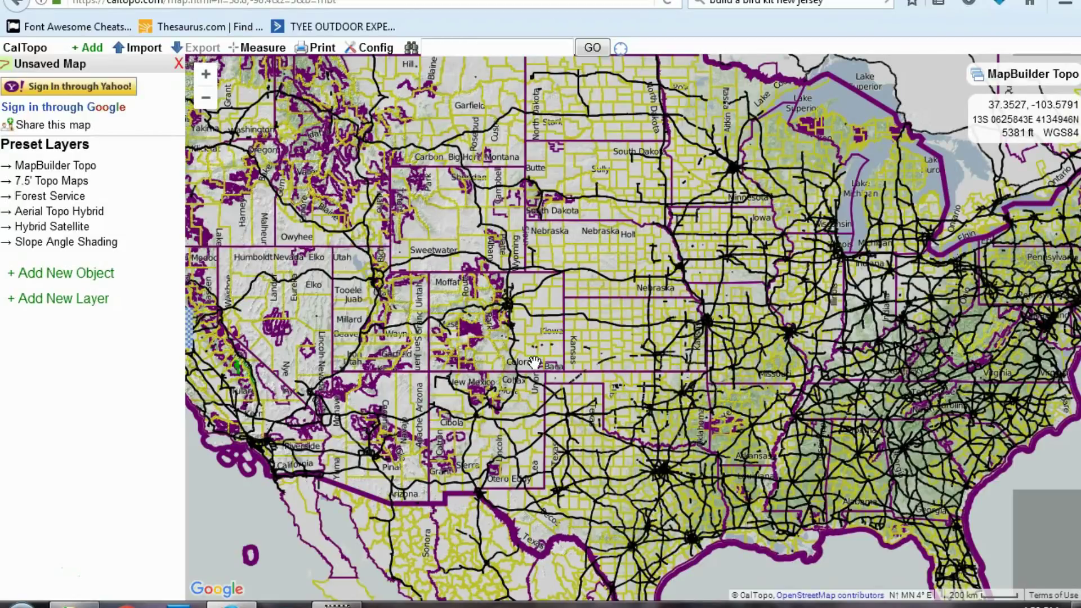
click(206, 74)
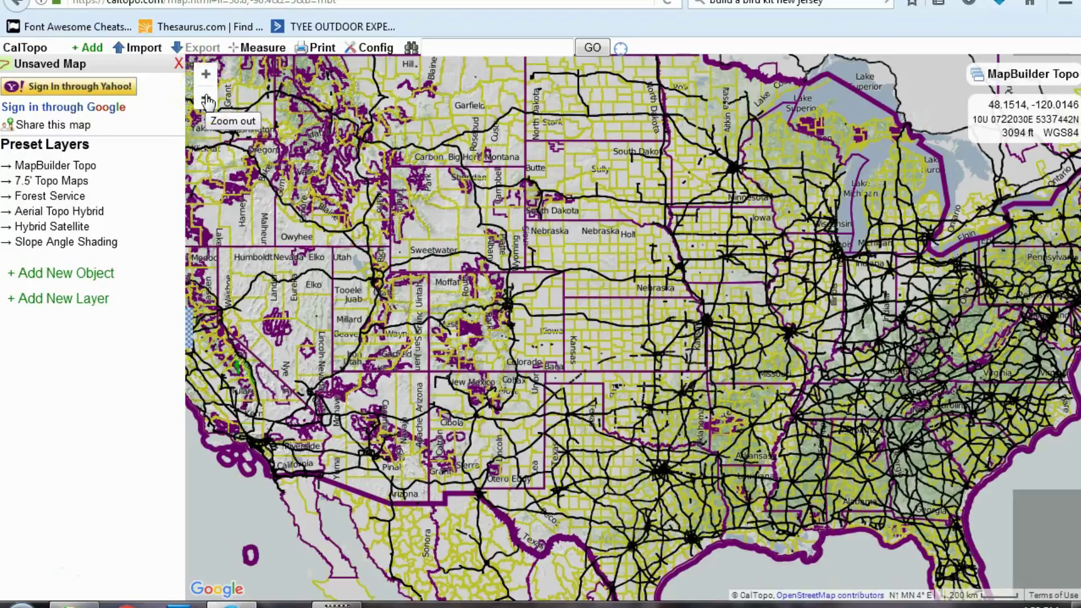
click(575, 146)
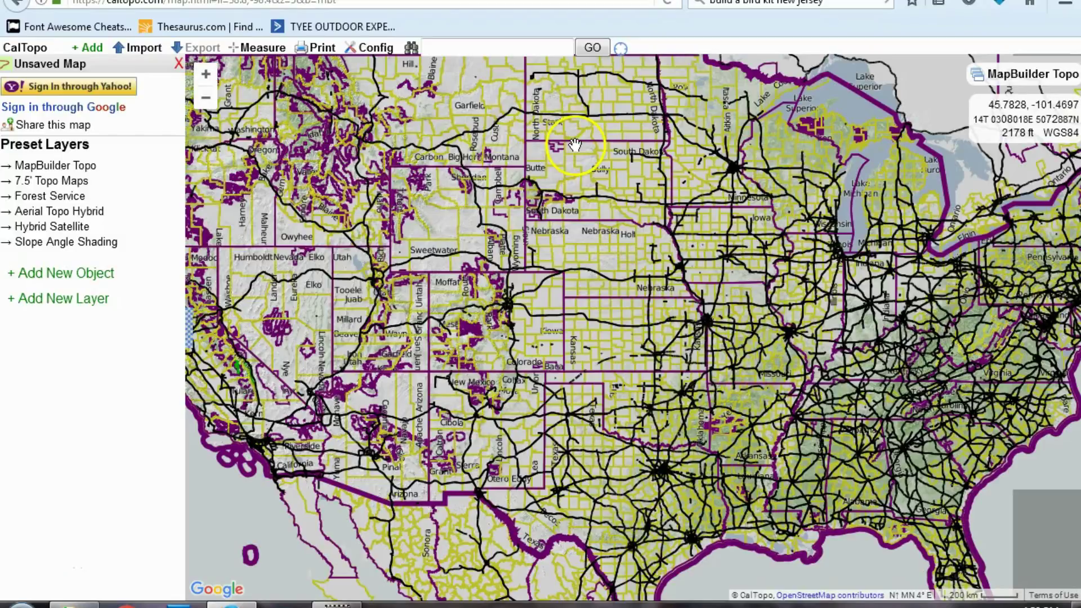
Step: Search for "denver colorado" and move the map to that location
click(483, 47)
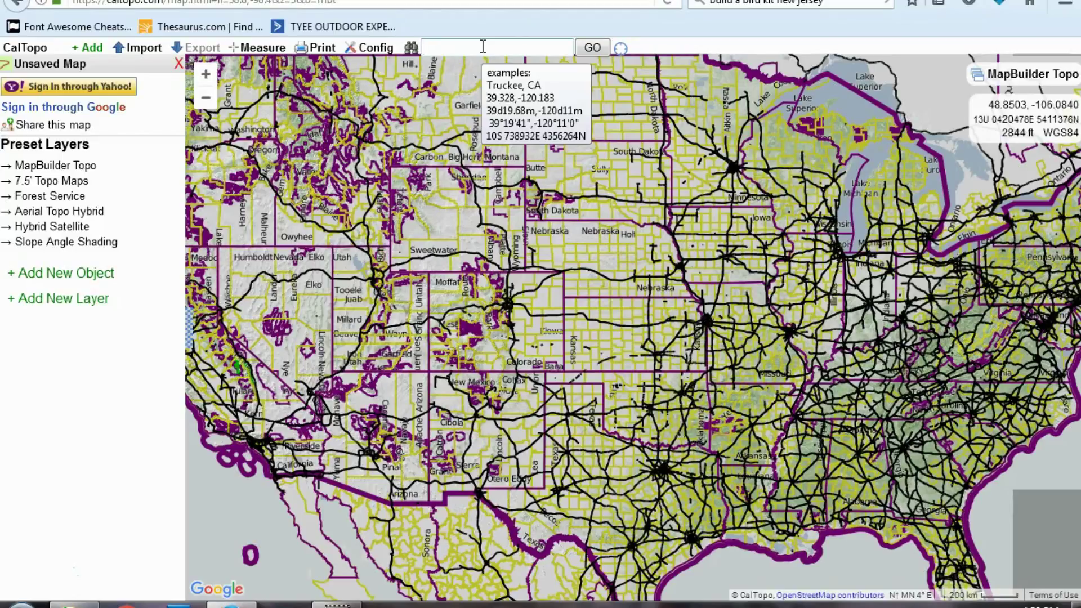
text(denve)
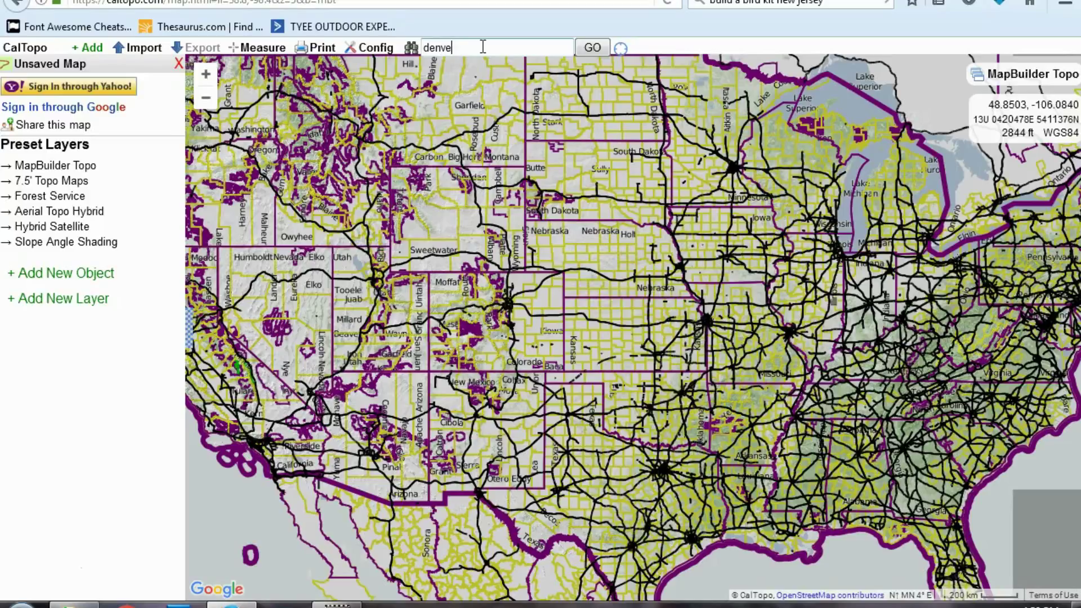
text(r colorado)
click(588, 48)
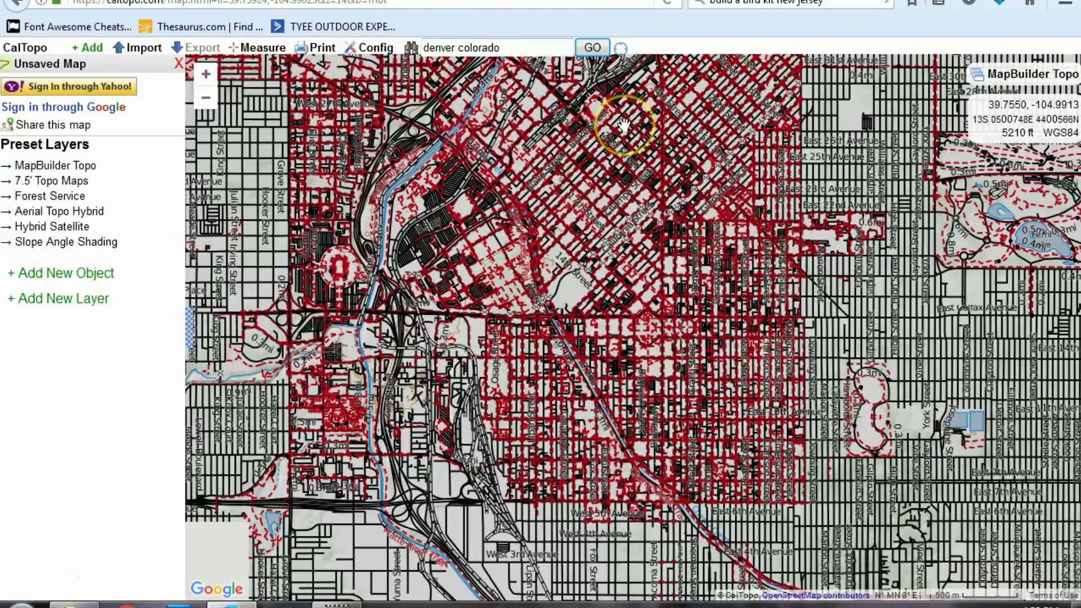
Step: Center the map on the current location, allowing the site to access the location
click(623, 72)
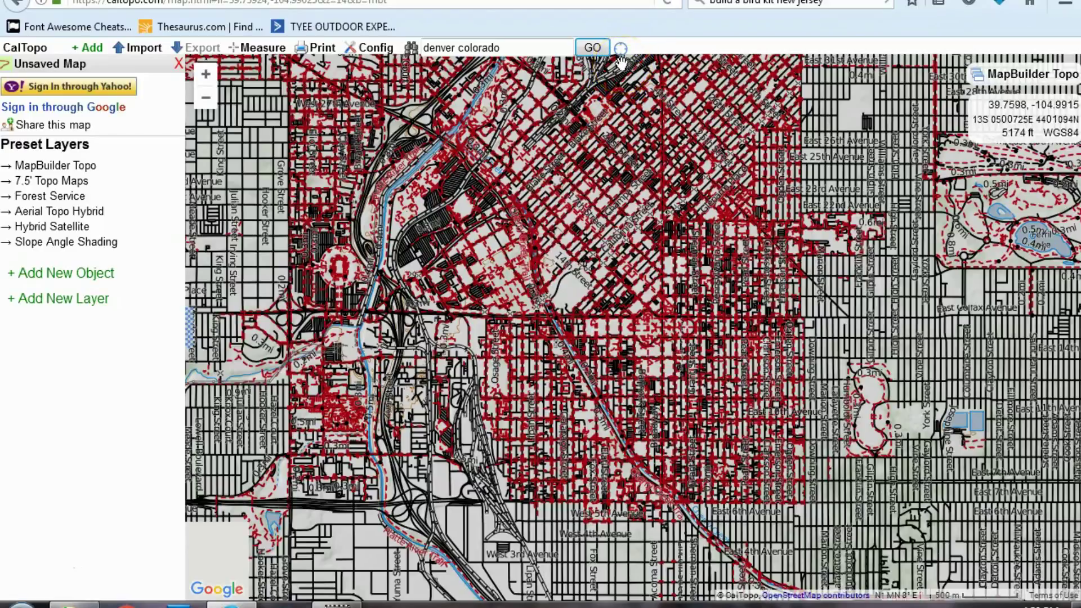
click(621, 62)
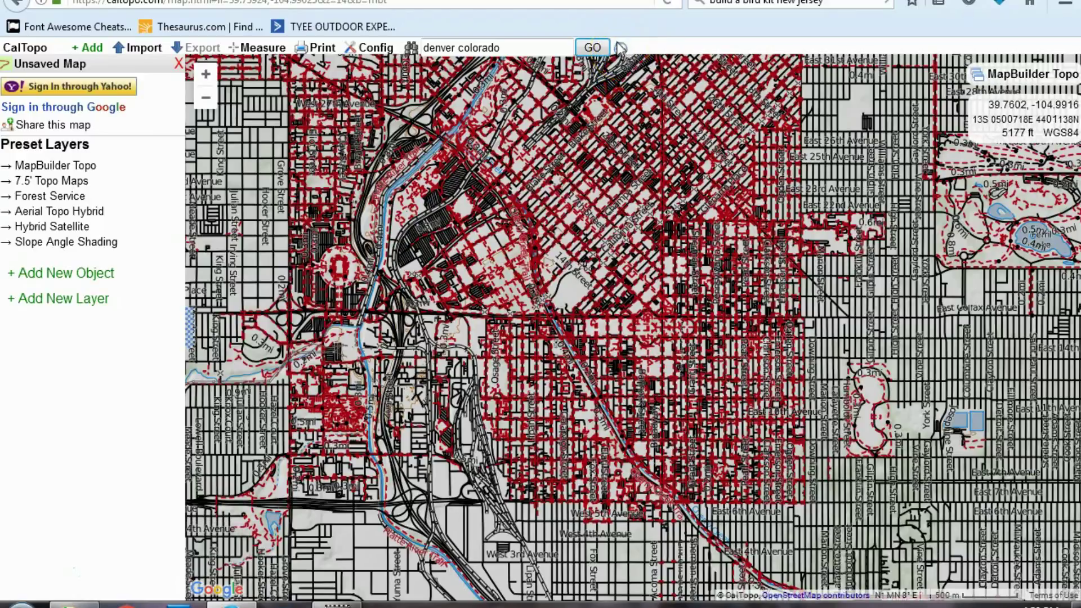
click(622, 57)
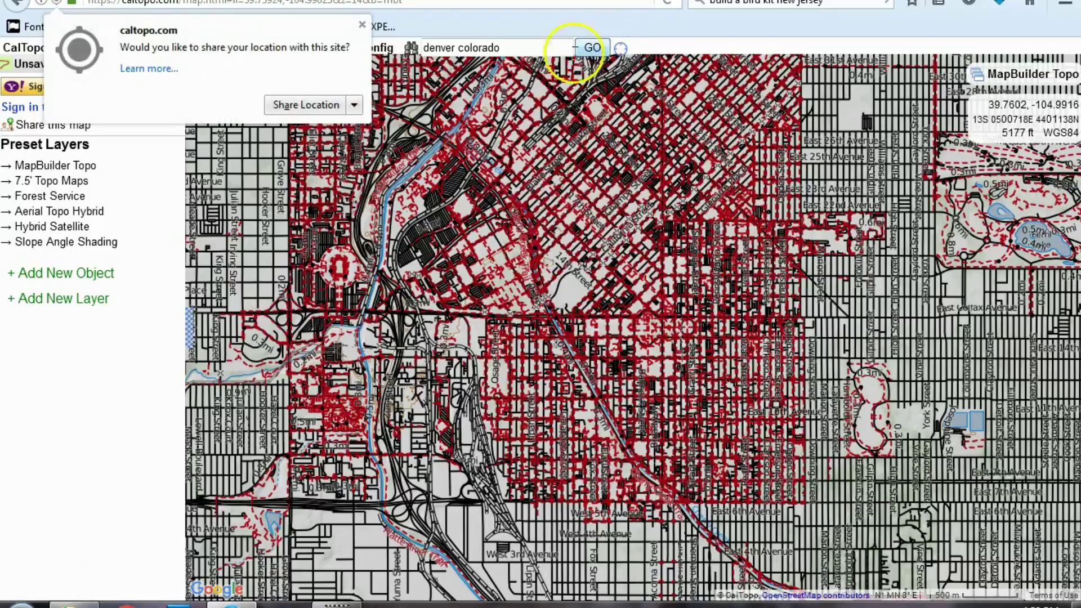
click(372, 50)
click(302, 105)
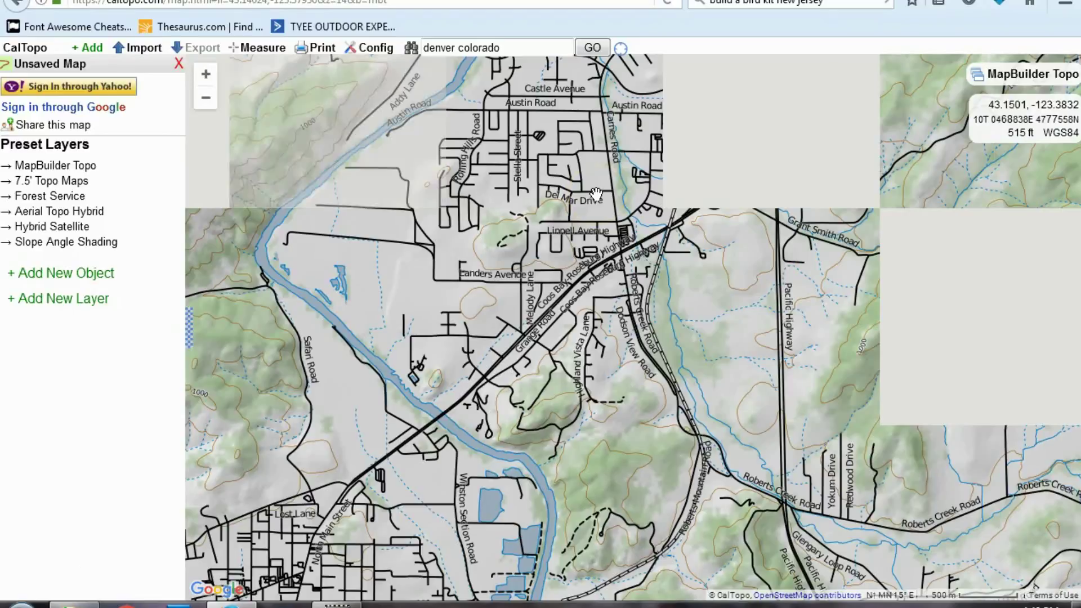
Step: Examine the layer settings and the available base layers, including topographic, aerial, Google, historic and OpenStreetMap options
click(1028, 127)
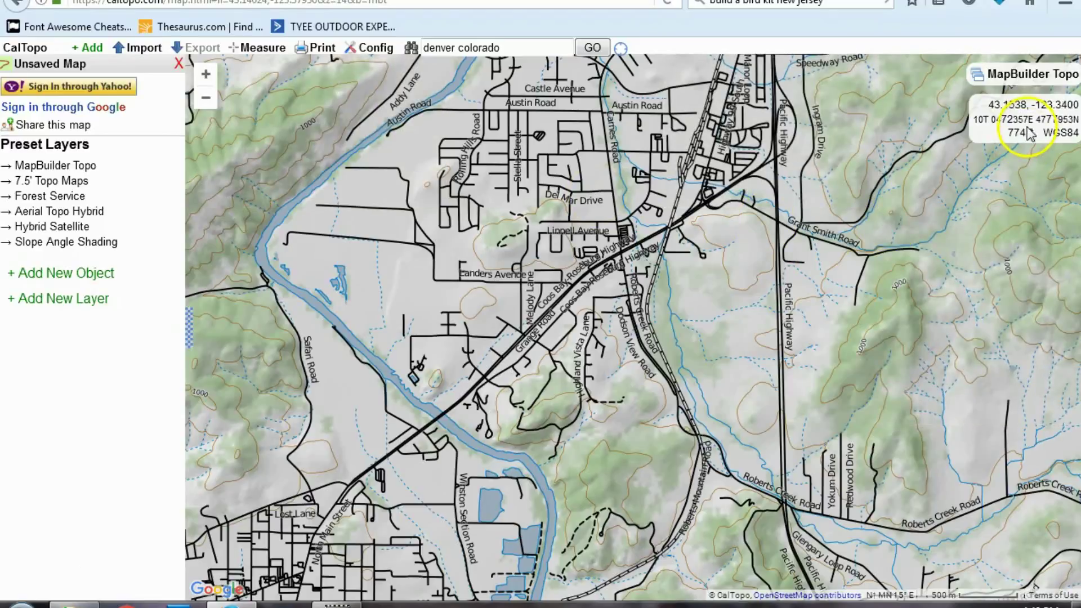
click(1015, 76)
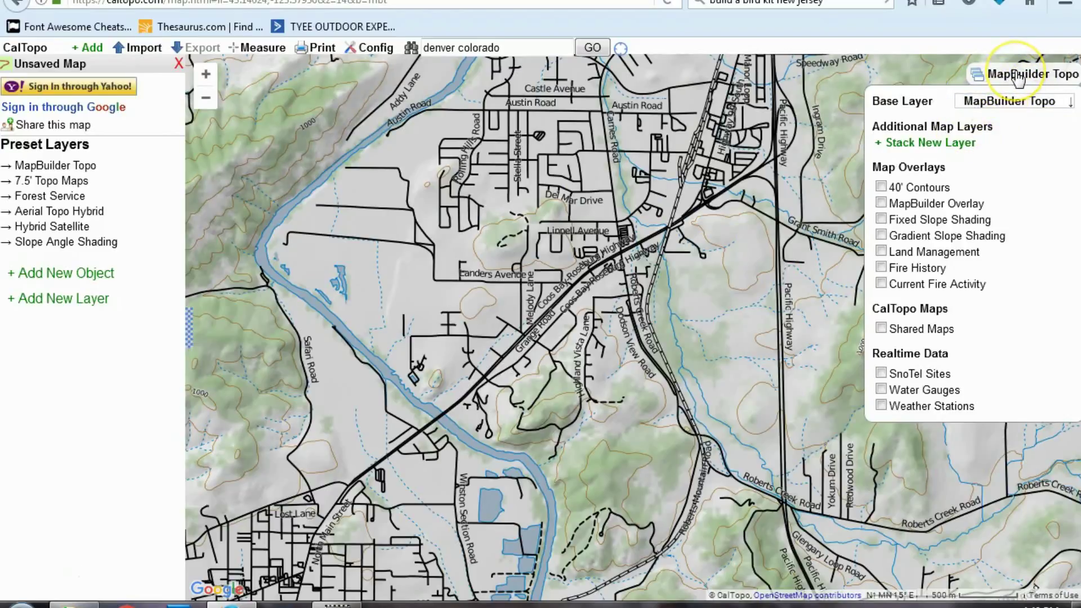
click(996, 78)
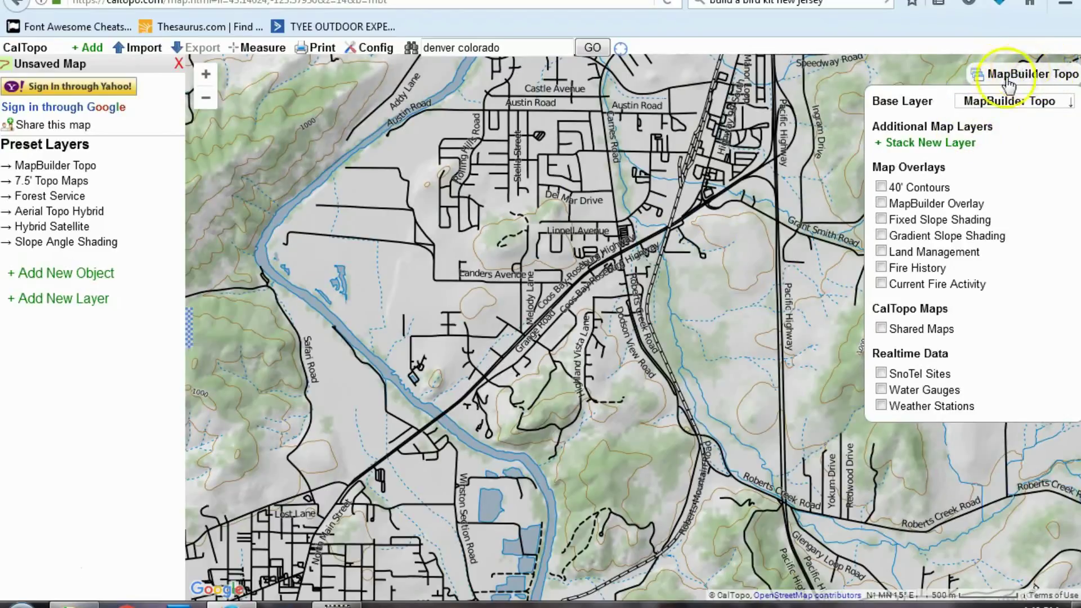
click(1010, 80)
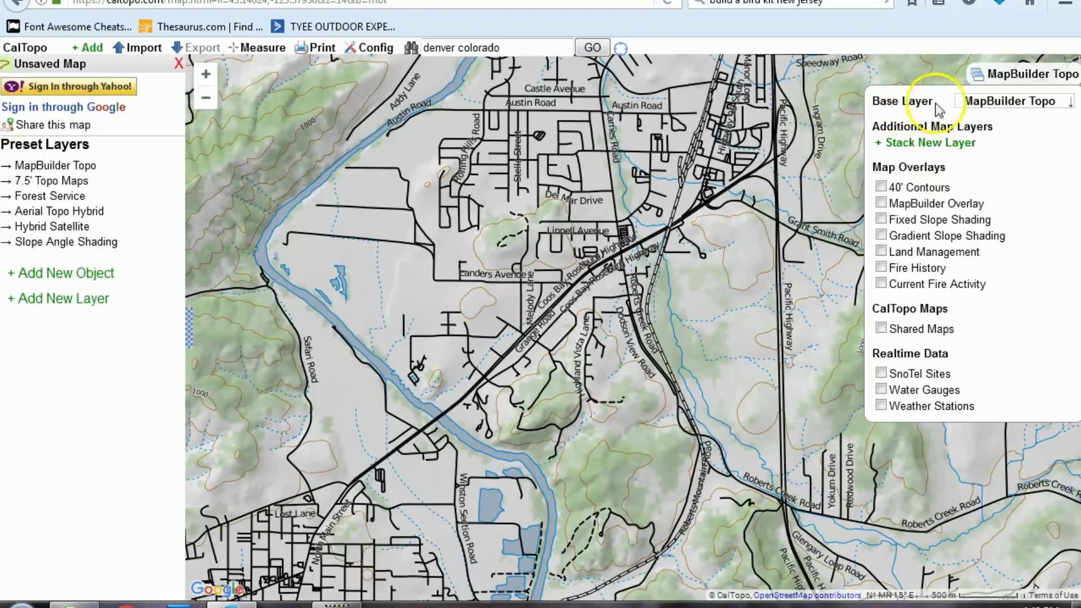
click(1006, 104)
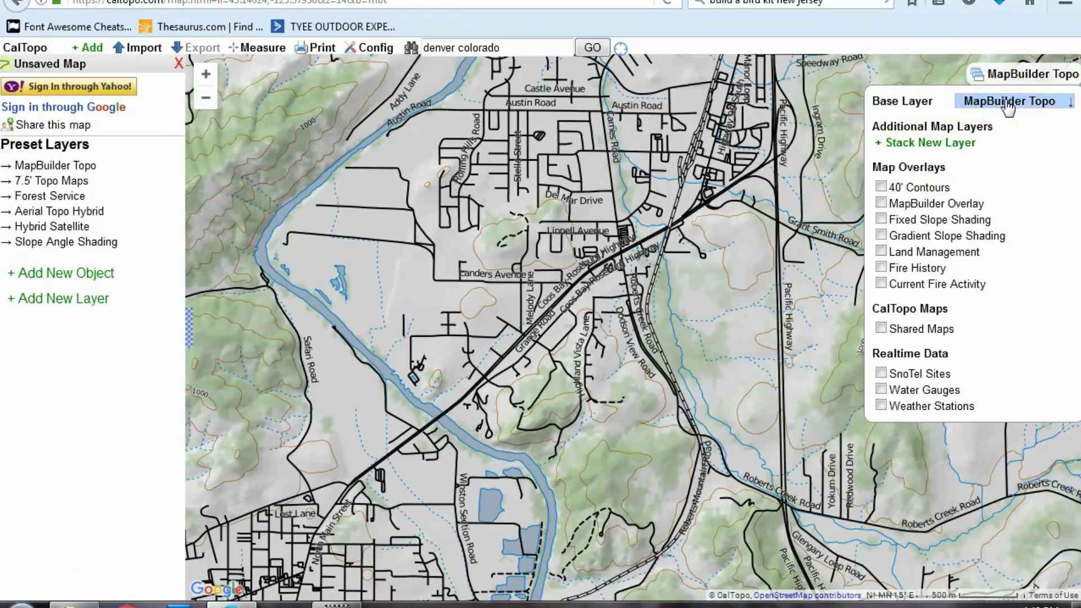
click(1008, 105)
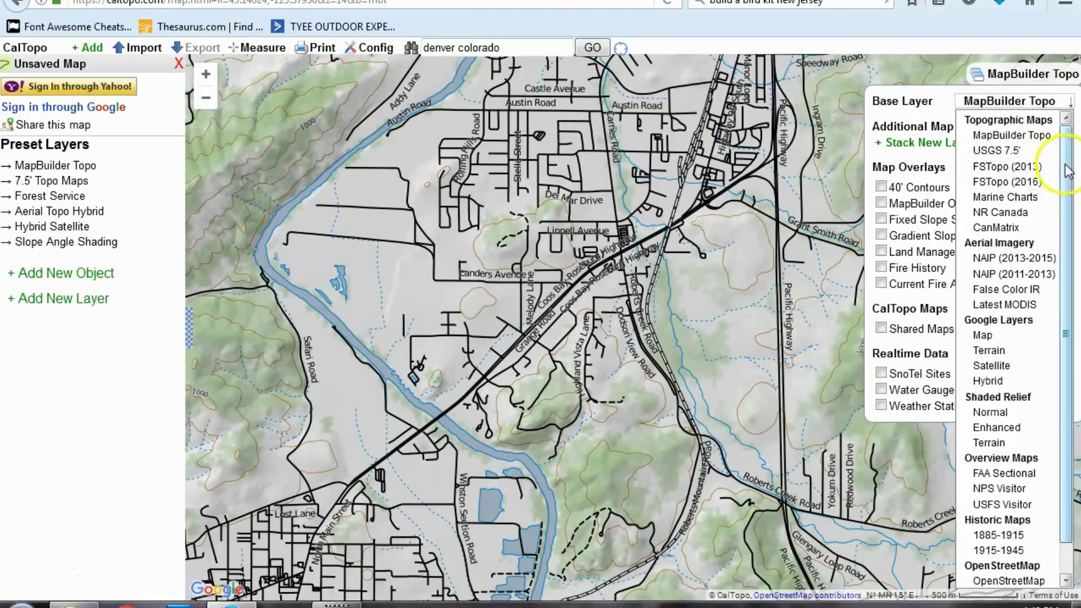
drag(1065, 170, 1058, 198)
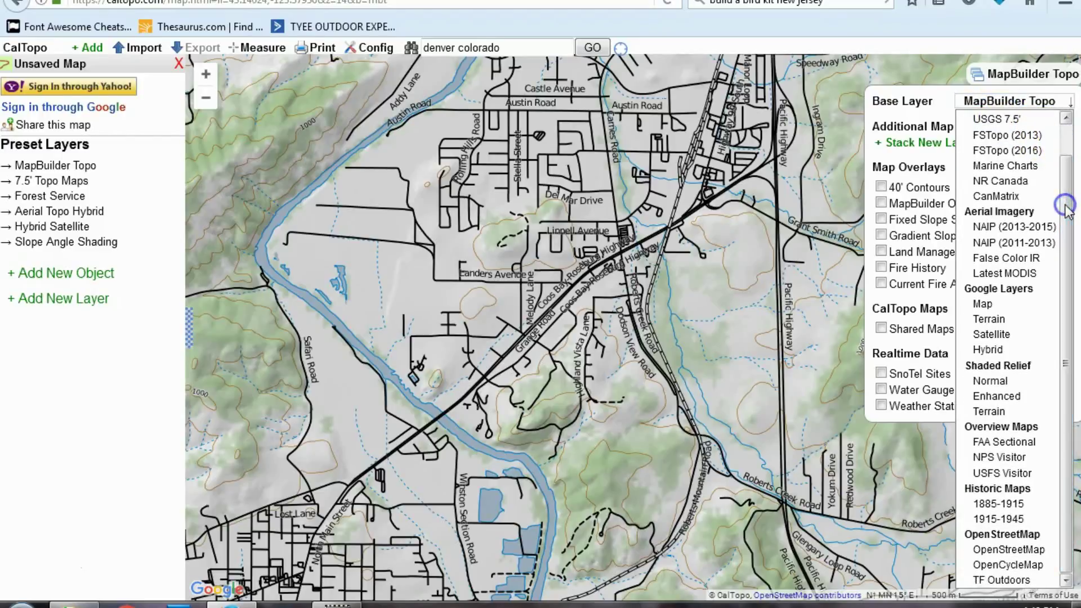
click(1057, 197)
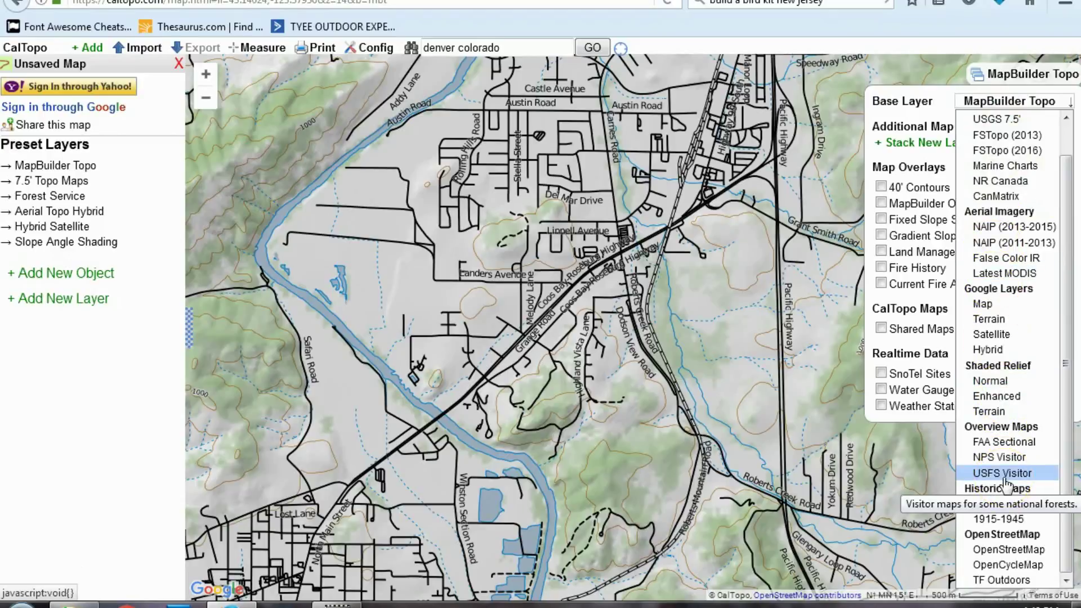
click(998, 247)
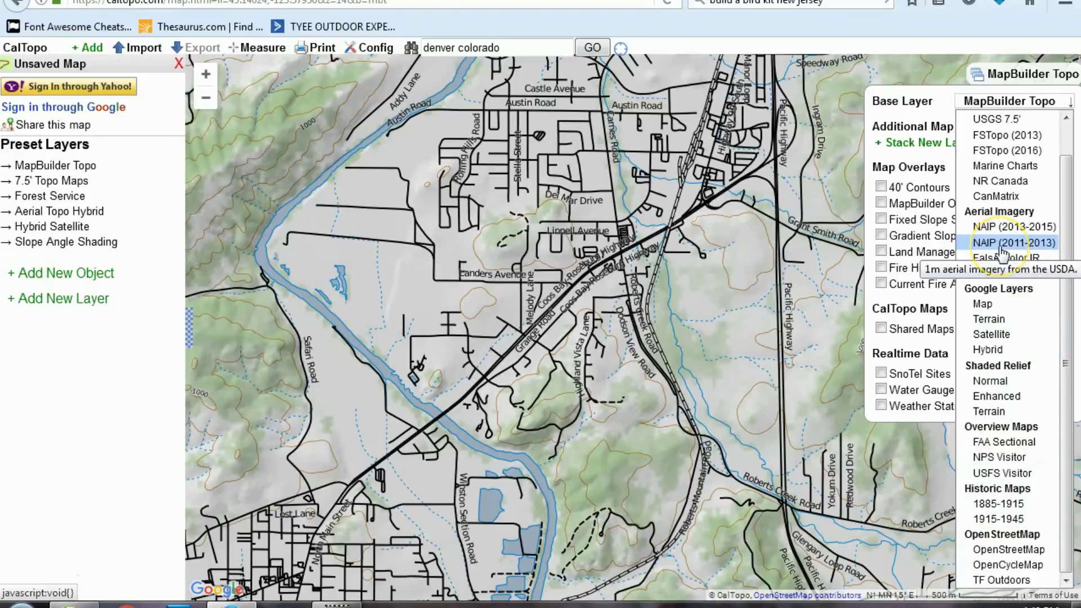
scroll(1001, 253, up, 1)
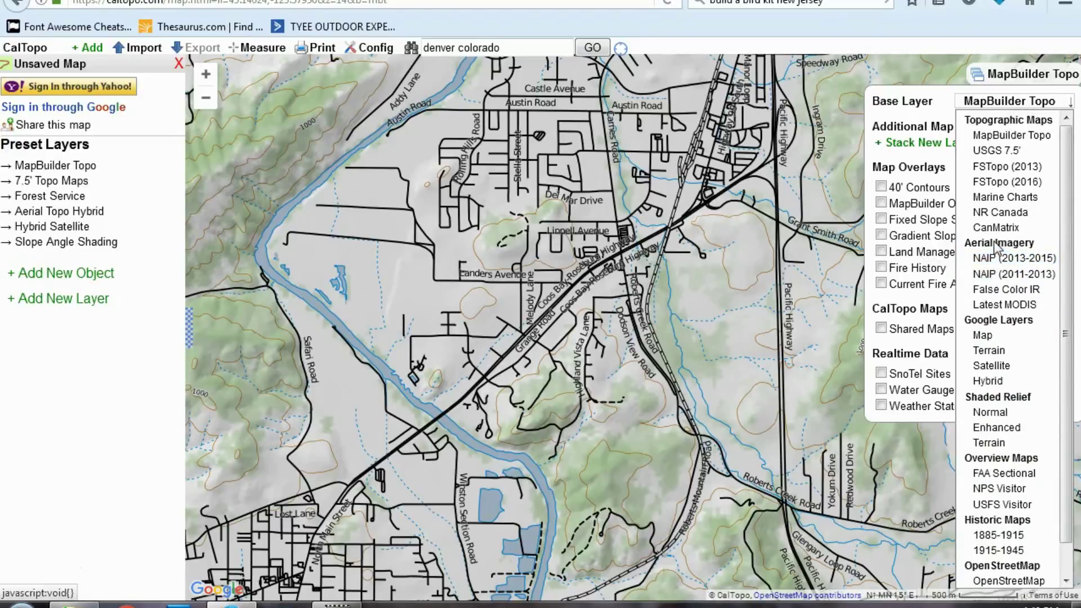
click(987, 180)
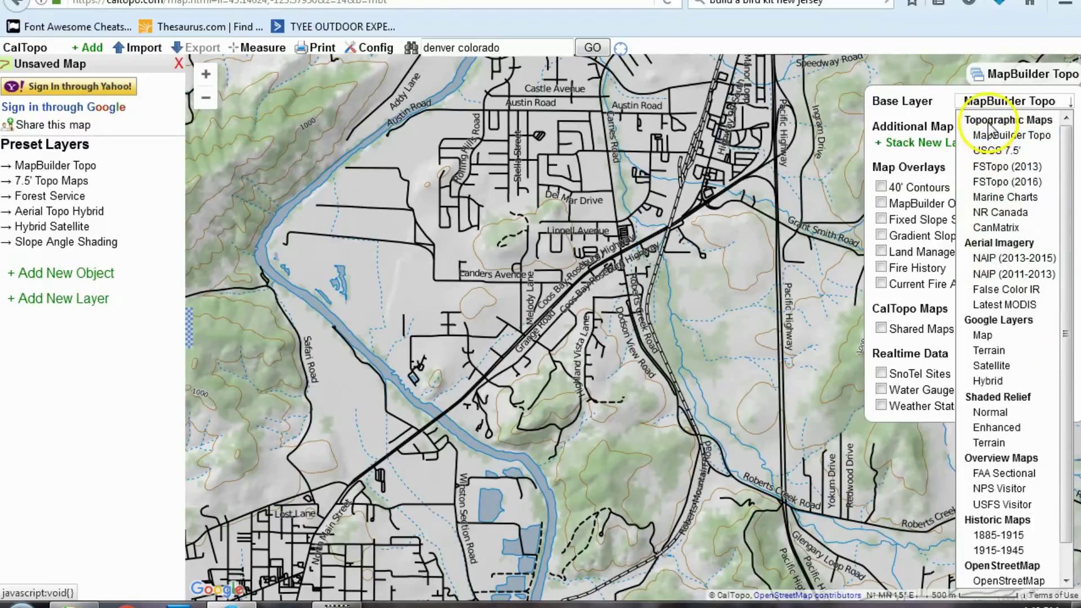
click(991, 103)
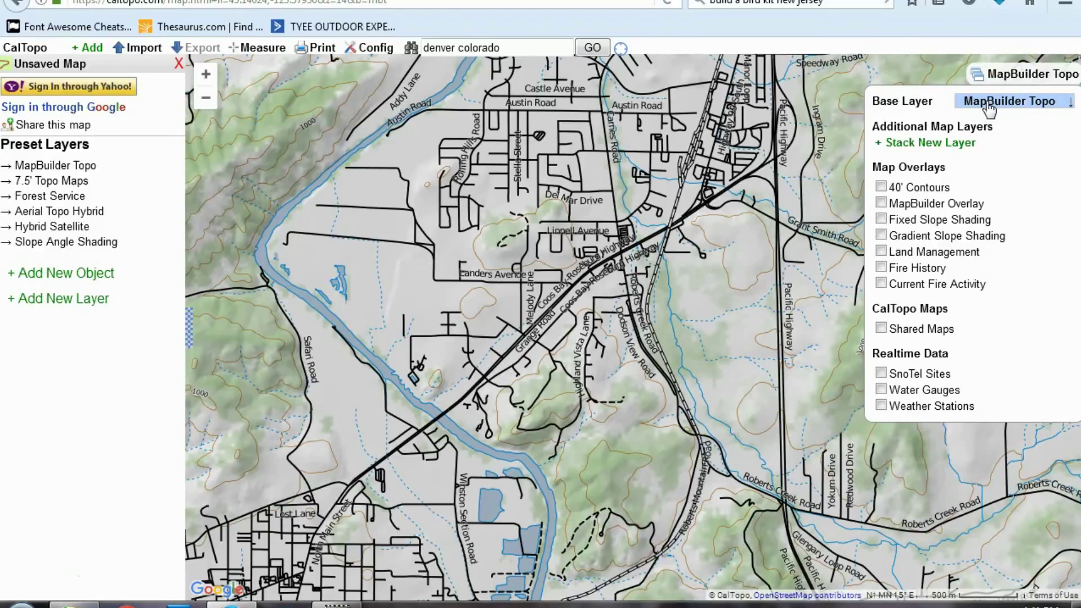
Step: Switch the base layer to USGS 7.5' and shift the map to the hills west of the South Umpqua river
click(988, 104)
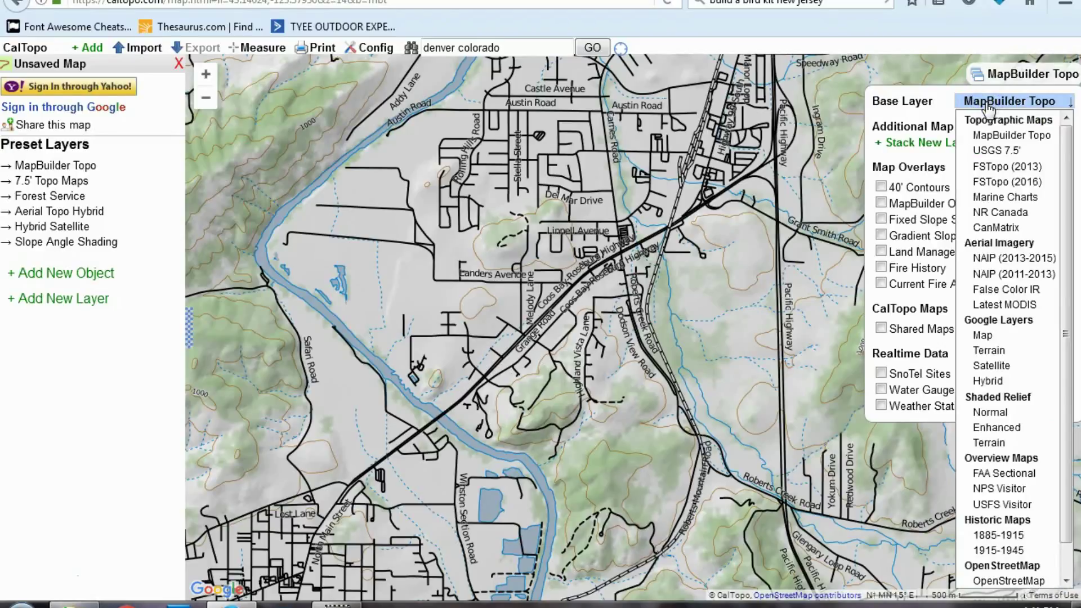
click(989, 152)
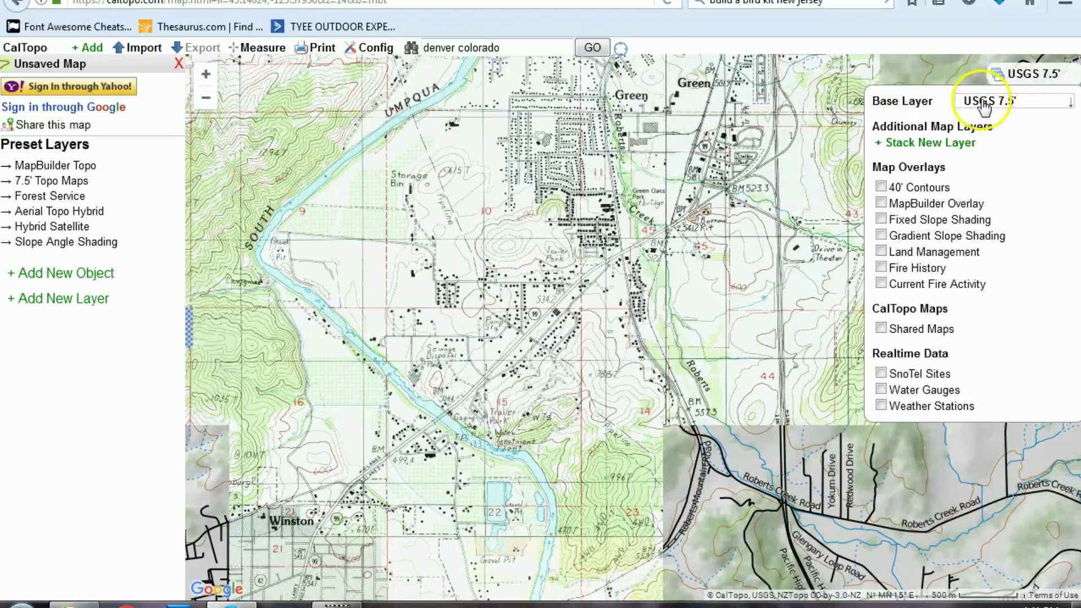
click(982, 103)
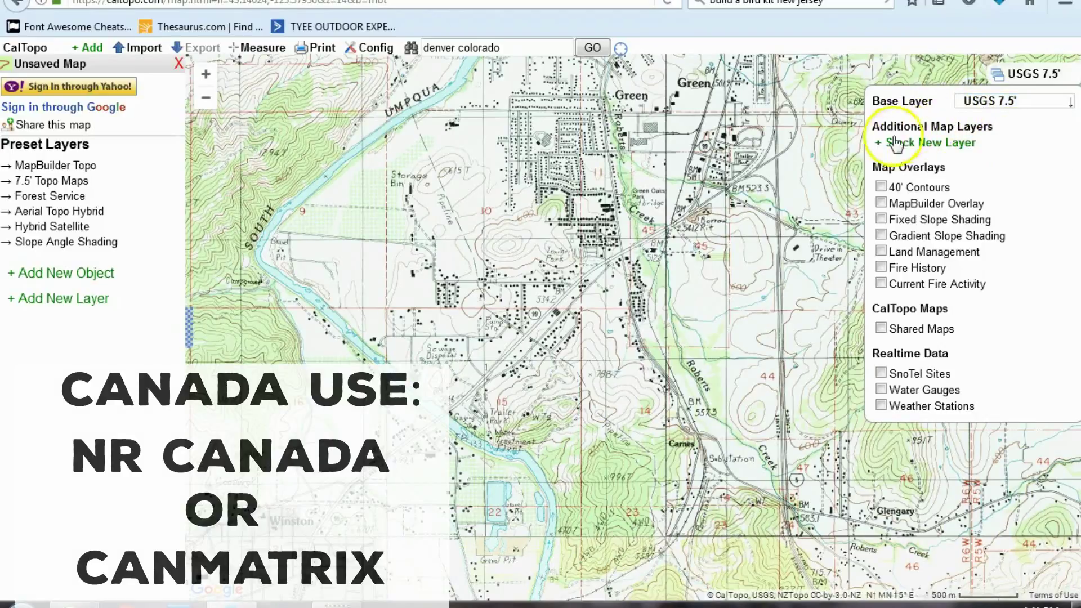
click(237, 241)
drag(237, 240, 741, 240)
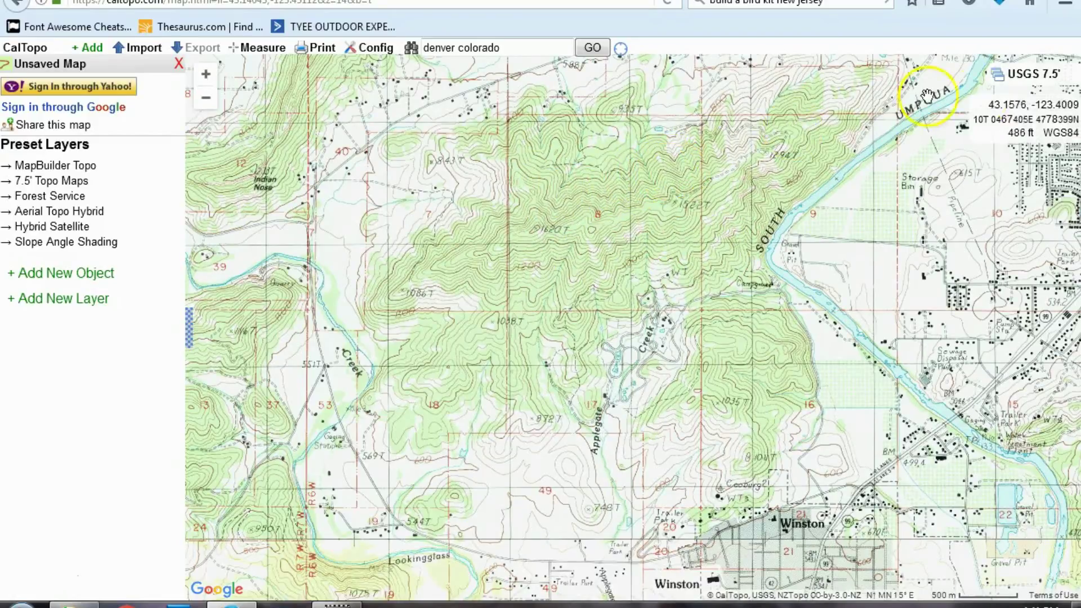
Step: Switch the base layer back to MapBuilder Topo and inspect the terrain of the hills north of Winston
mouse_move(1036, 73)
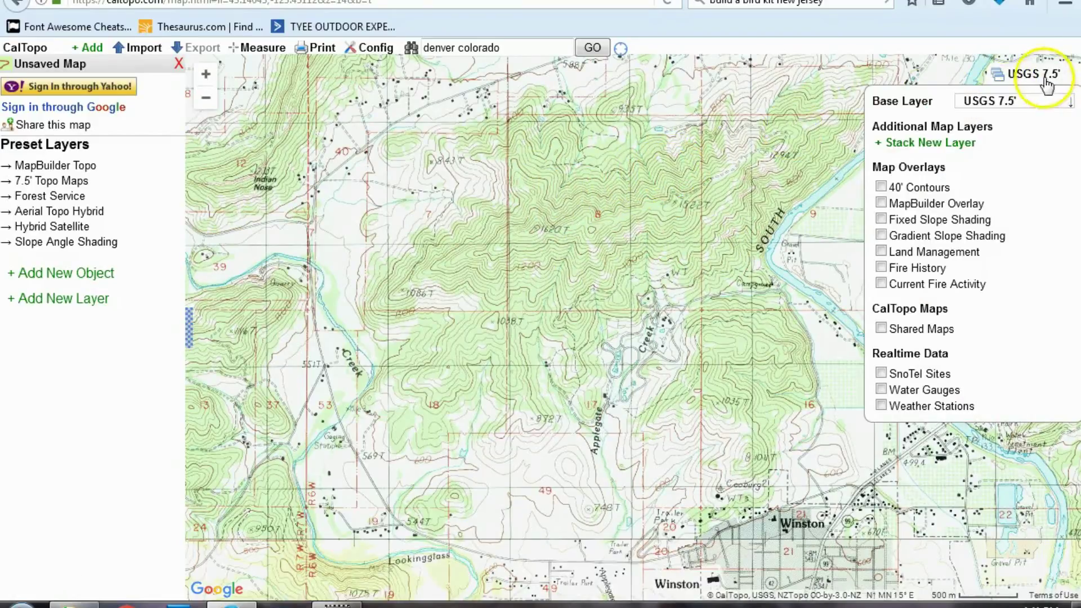
click(1010, 104)
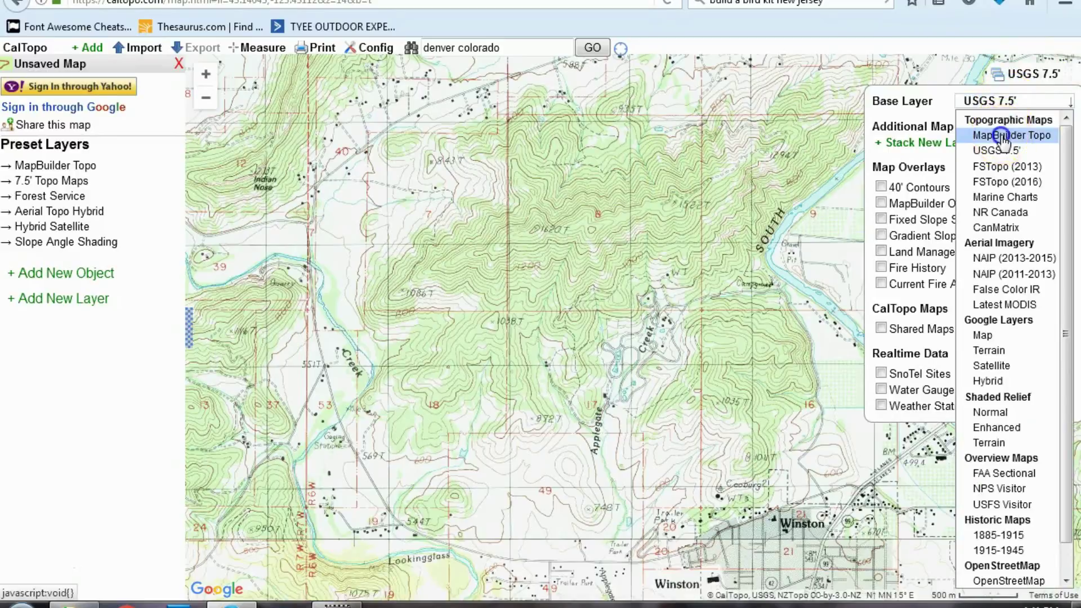
click(1001, 136)
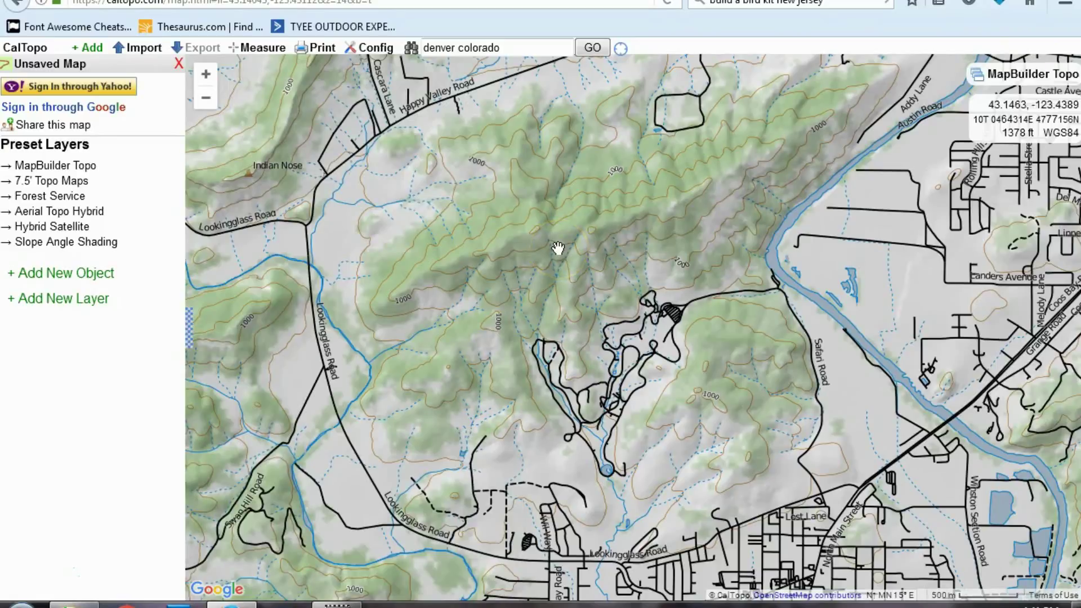
click(613, 234)
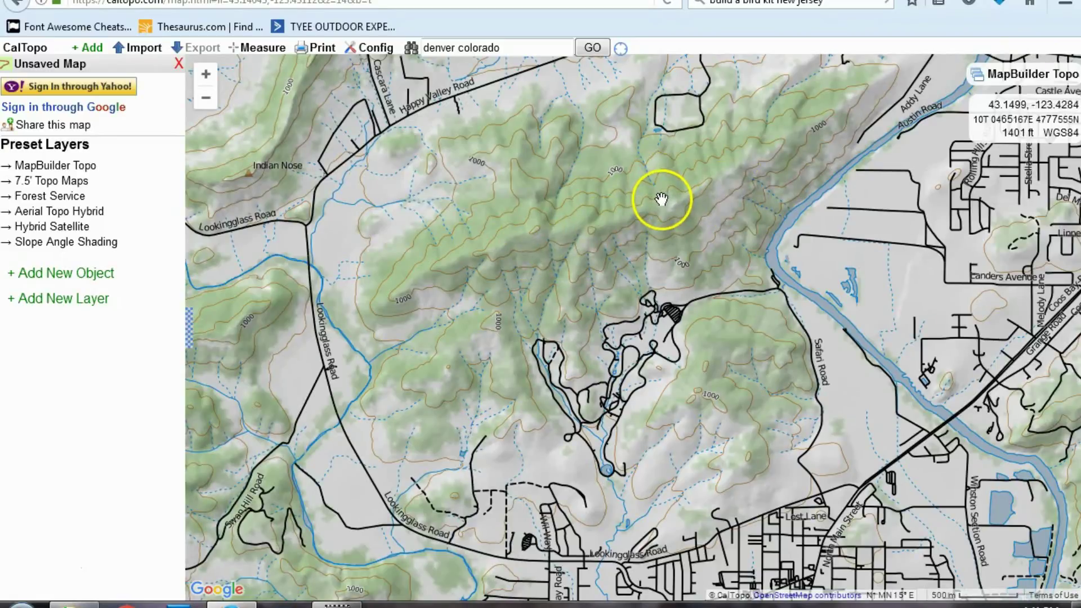
click(667, 162)
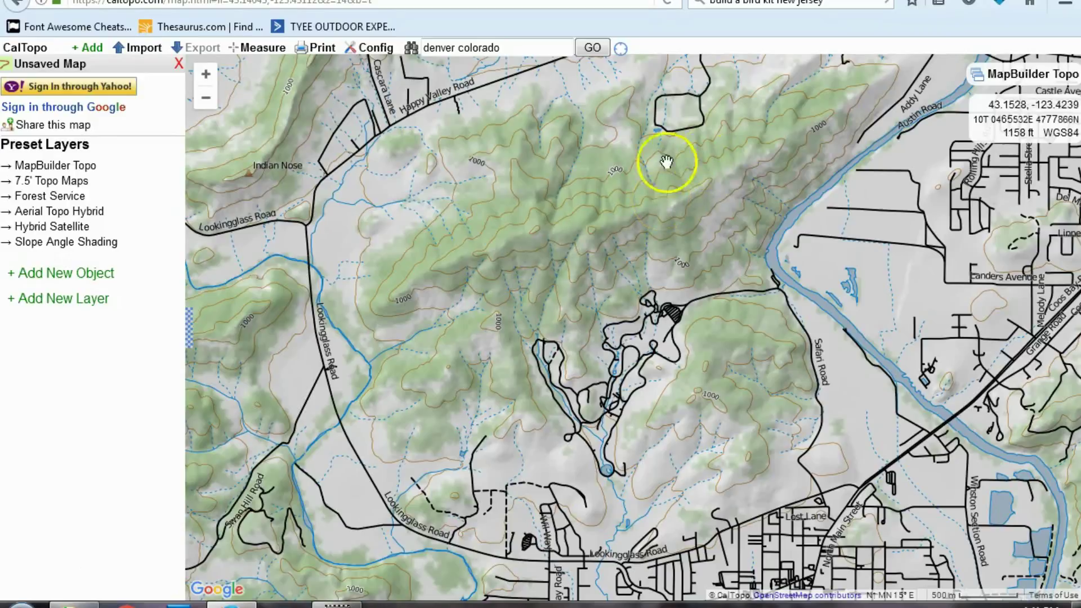
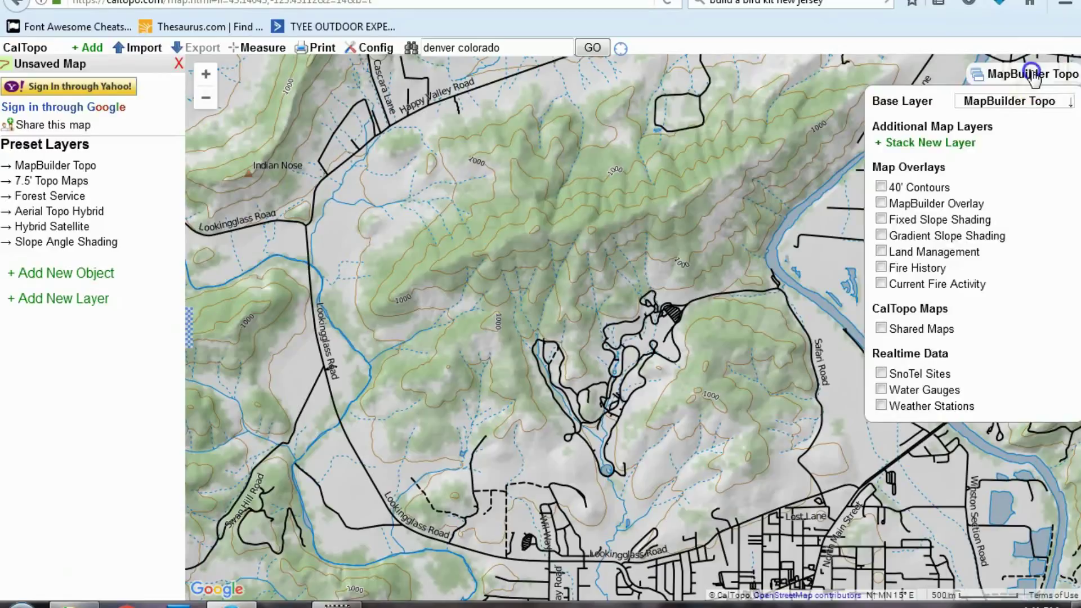
Step: Switch the base layer to Google Satellite and view the aerial imagery of the hills
click(1030, 107)
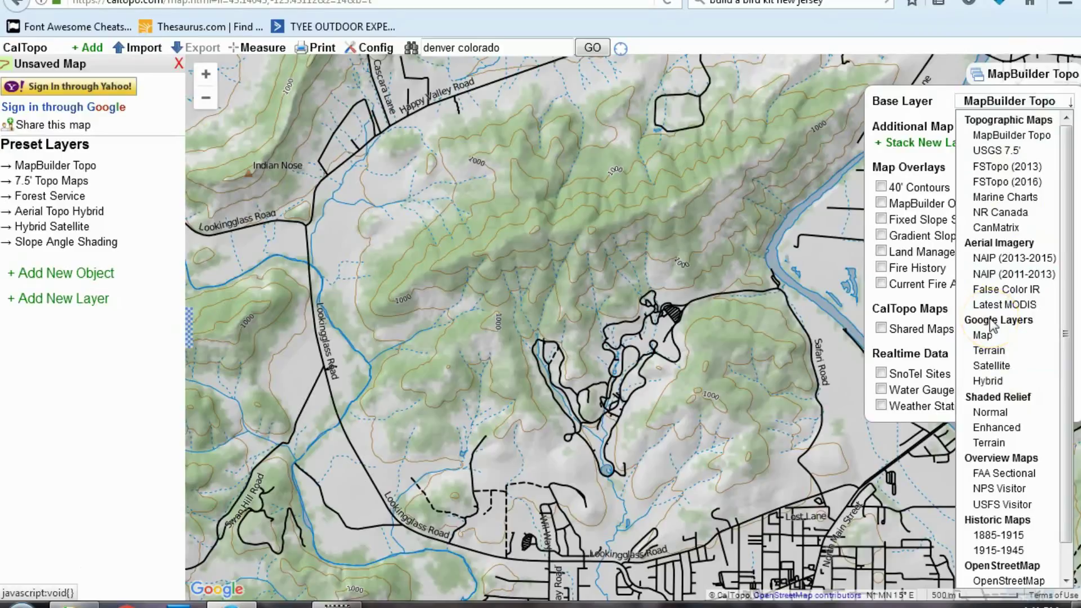
click(988, 338)
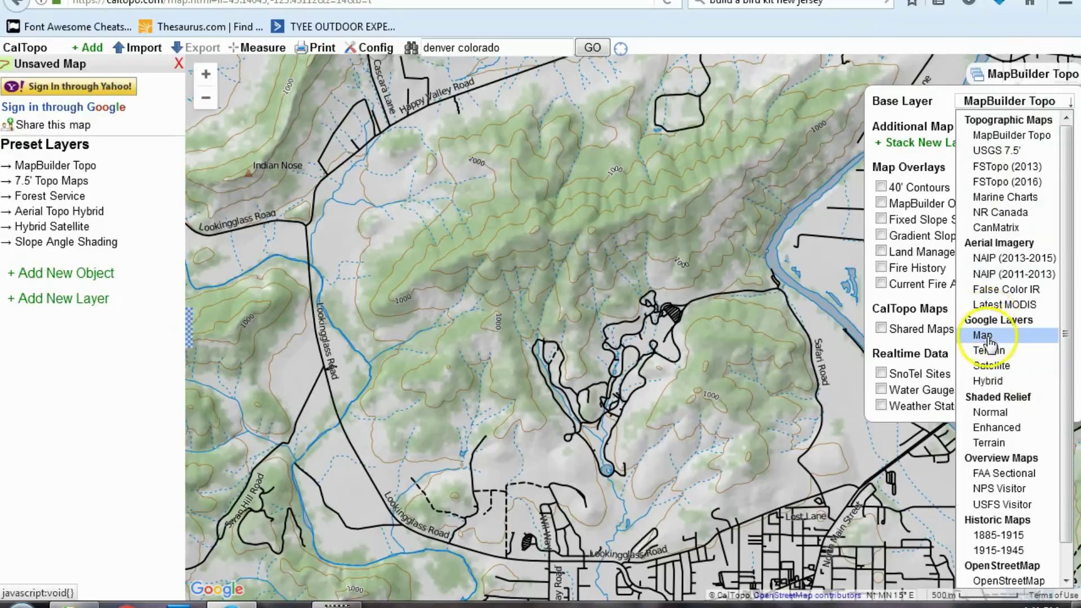
click(989, 367)
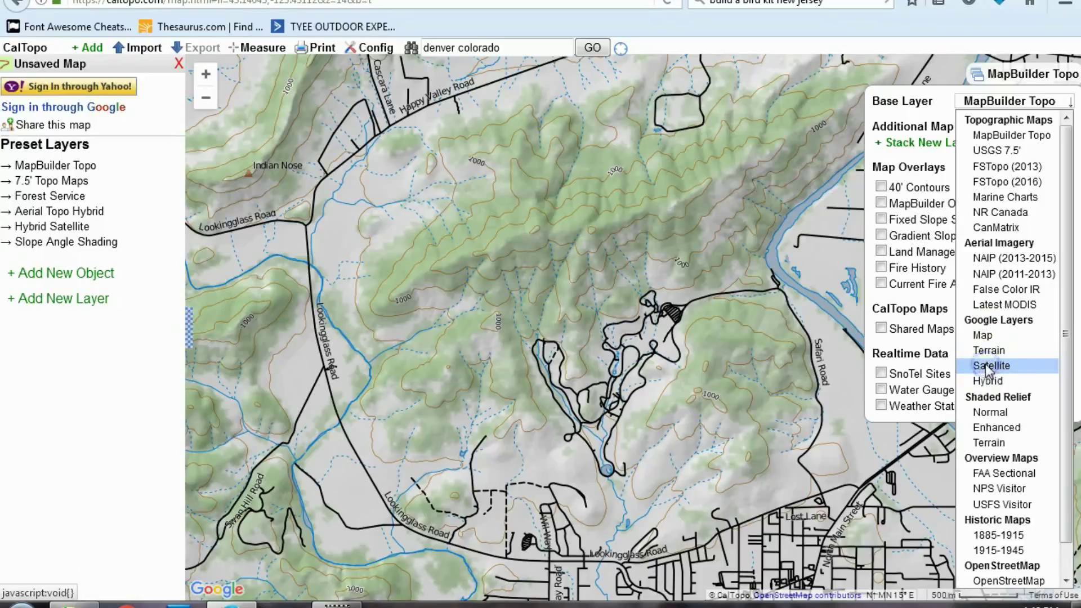
click(986, 365)
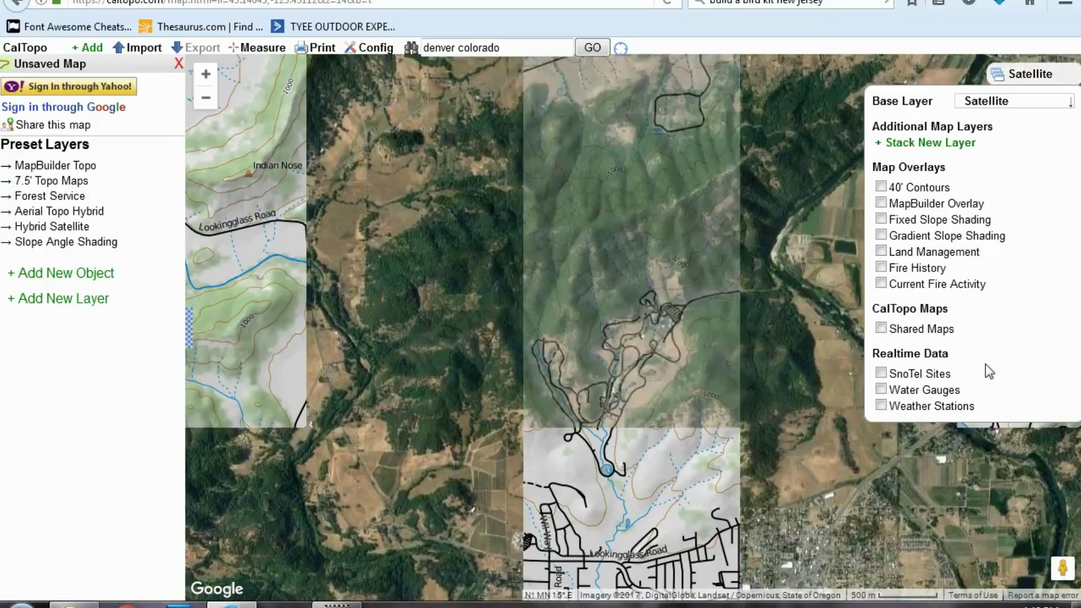
click(867, 354)
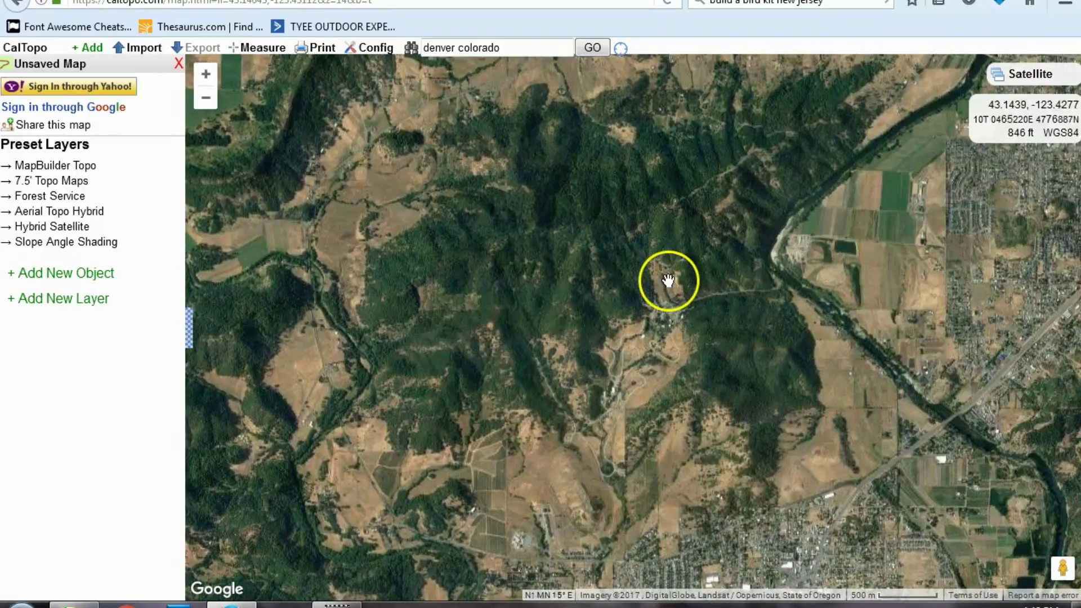
Step: Overlay the 40' Contours on the satellite imagery, then turn the overlay off again
mouse_move(1038, 81)
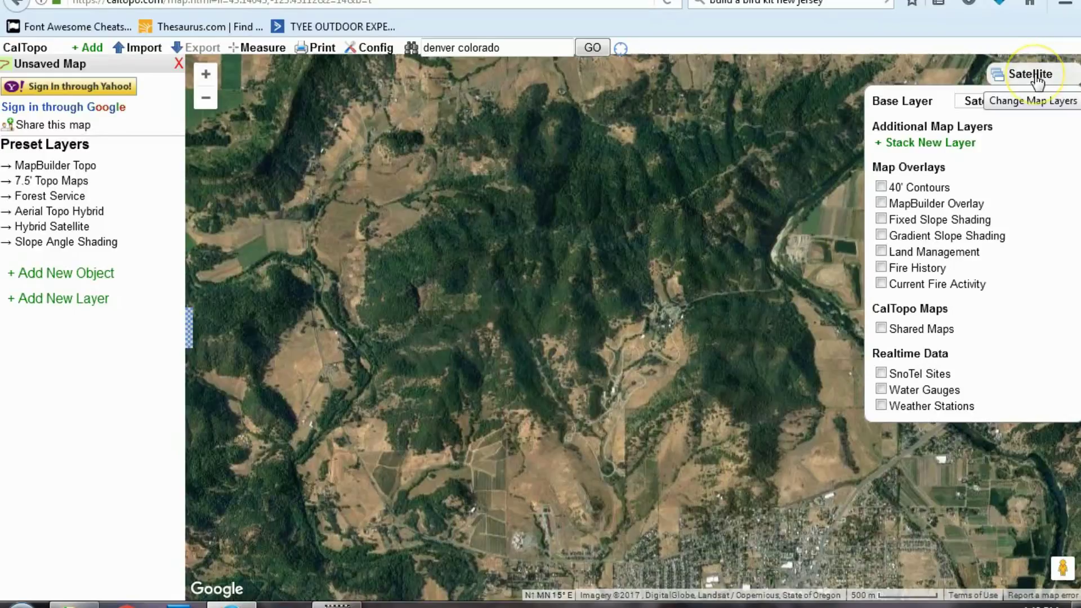
click(881, 188)
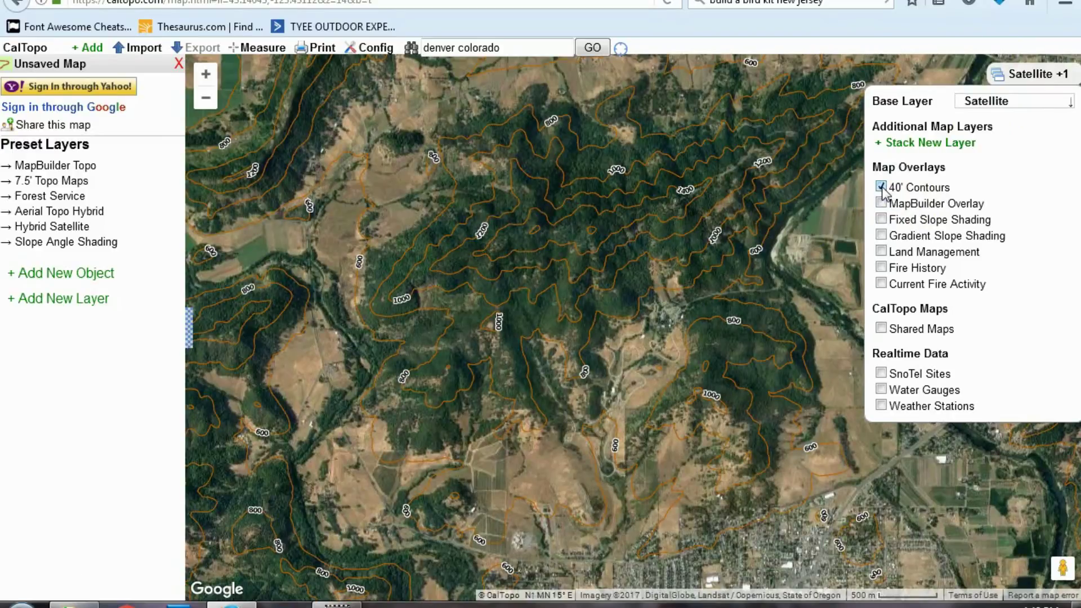
click(882, 187)
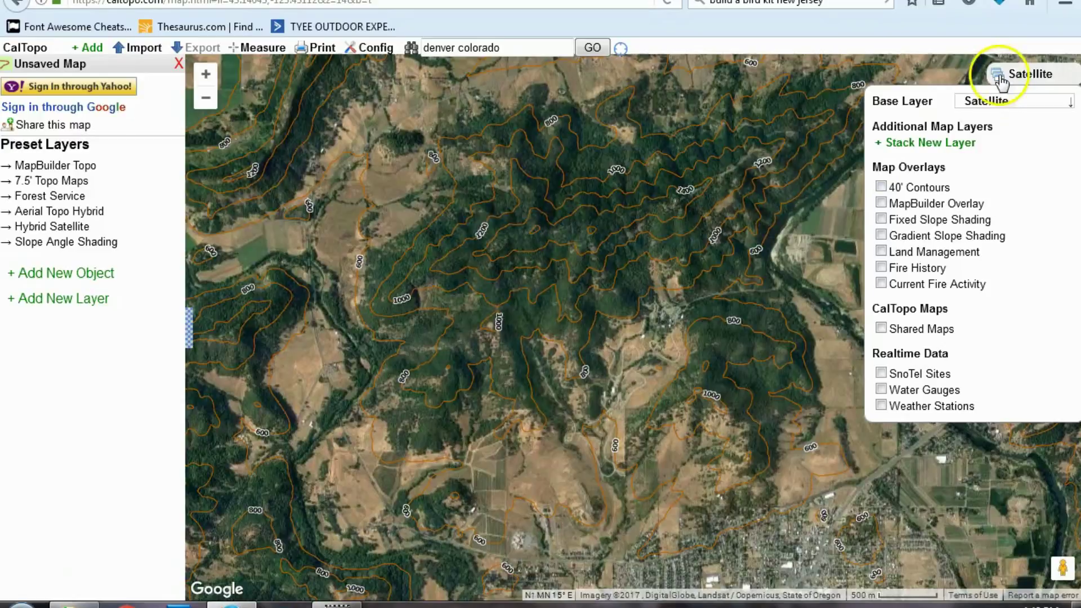
Step: Switch the base layer to OpenStreetMap and view the same area
click(1008, 102)
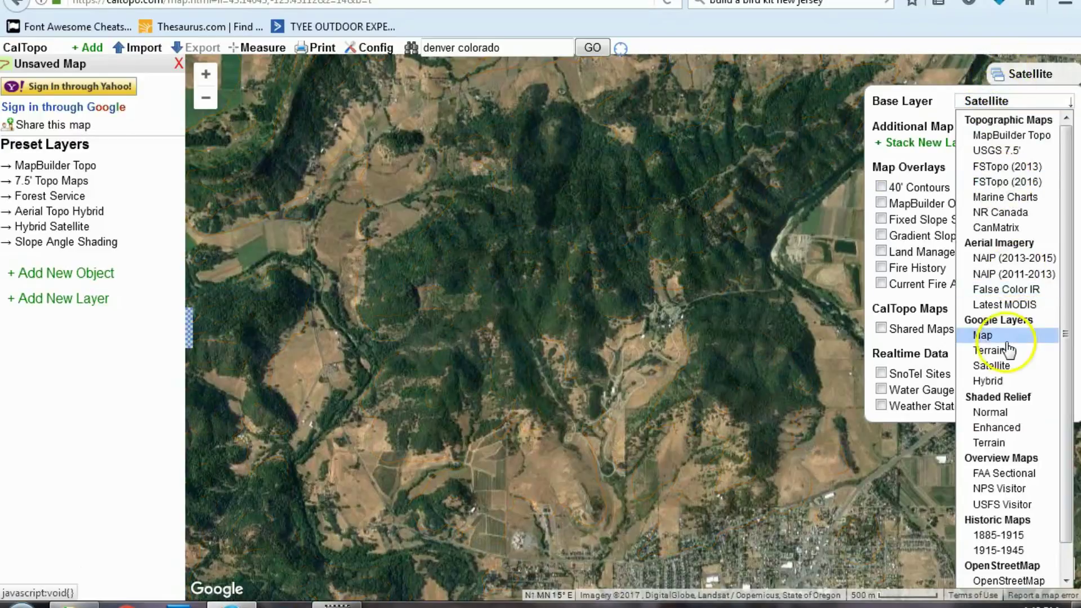
scroll(996, 337, down, 1)
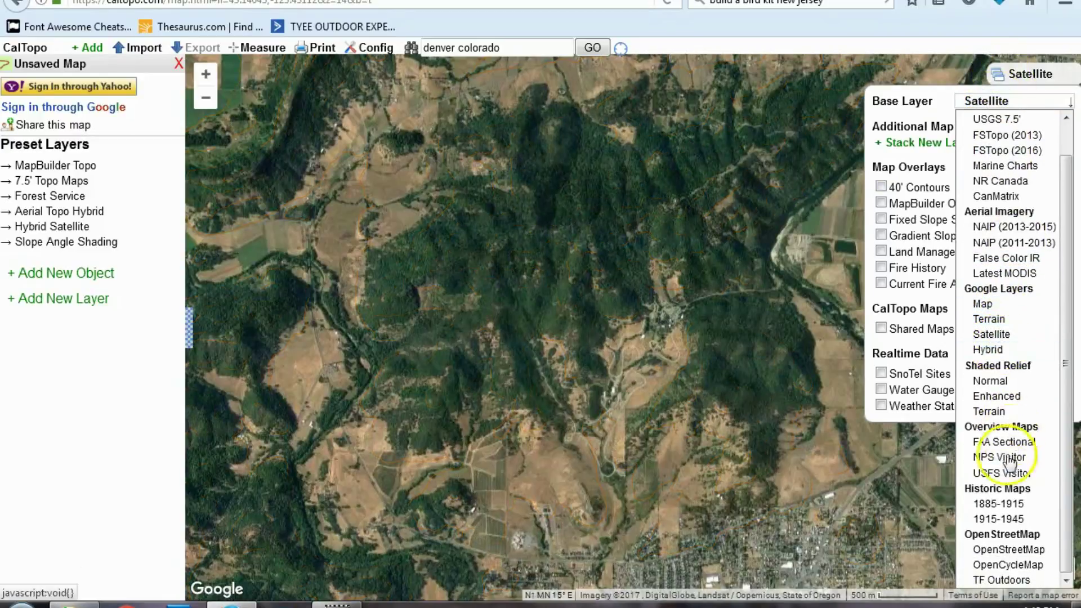
click(999, 550)
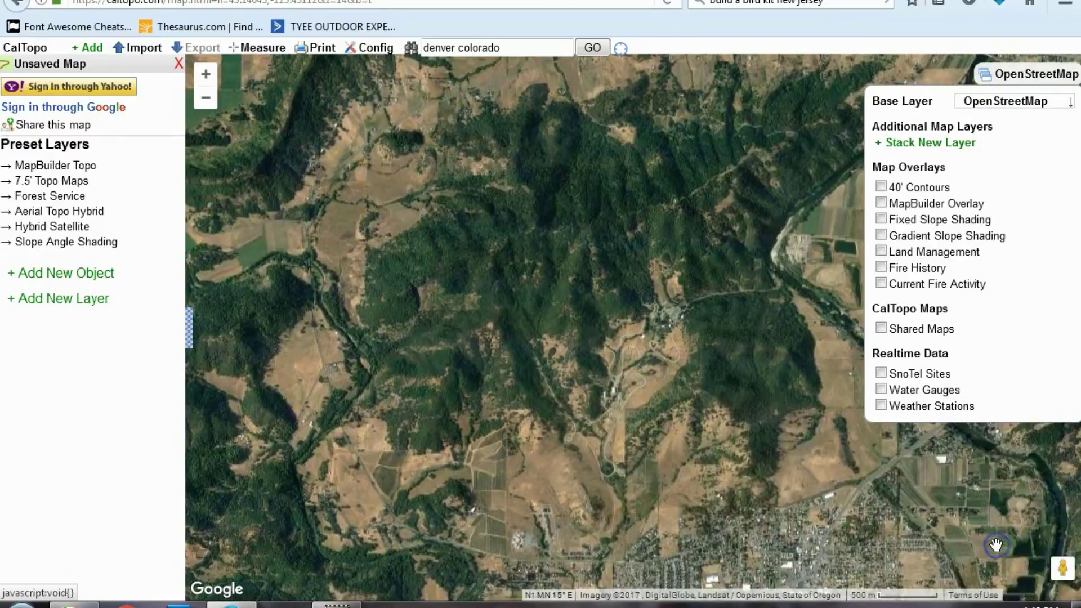
click(1024, 243)
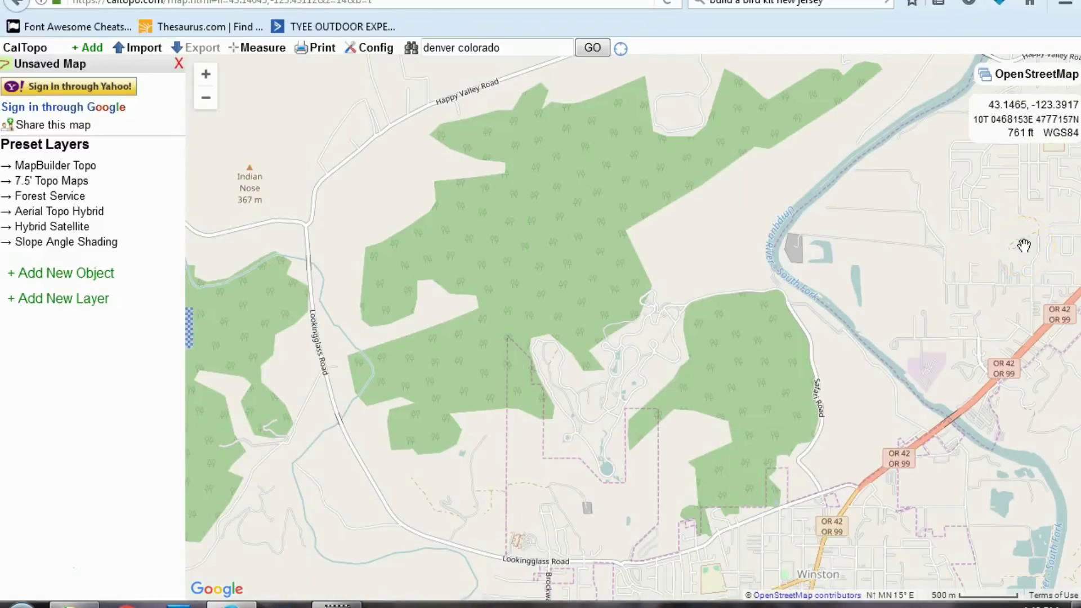
Step: Switch the base layer to USGS 7.5'
click(1032, 71)
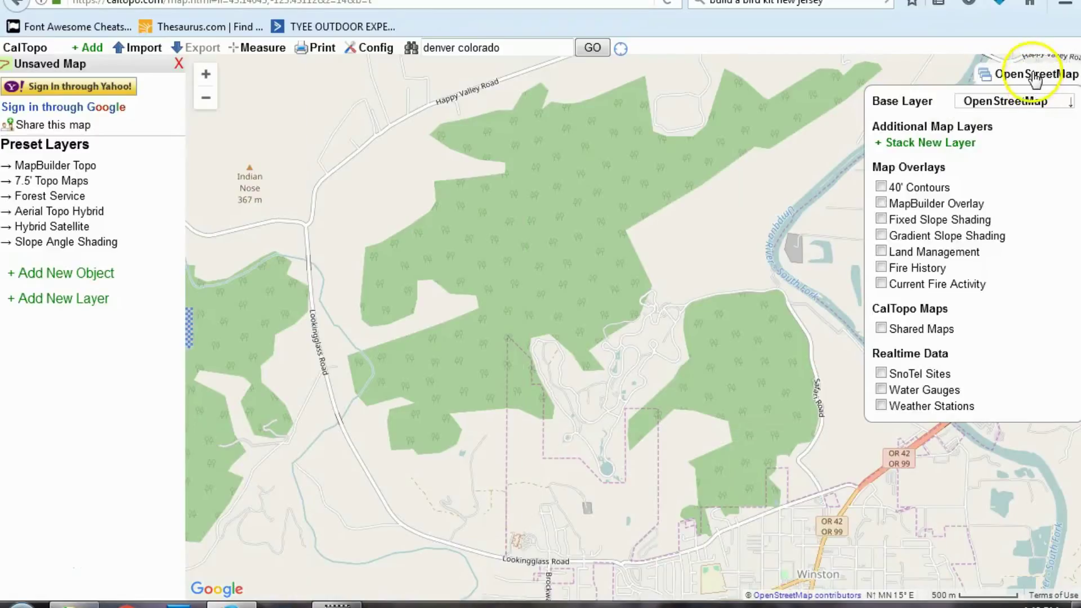
click(1032, 69)
click(1034, 76)
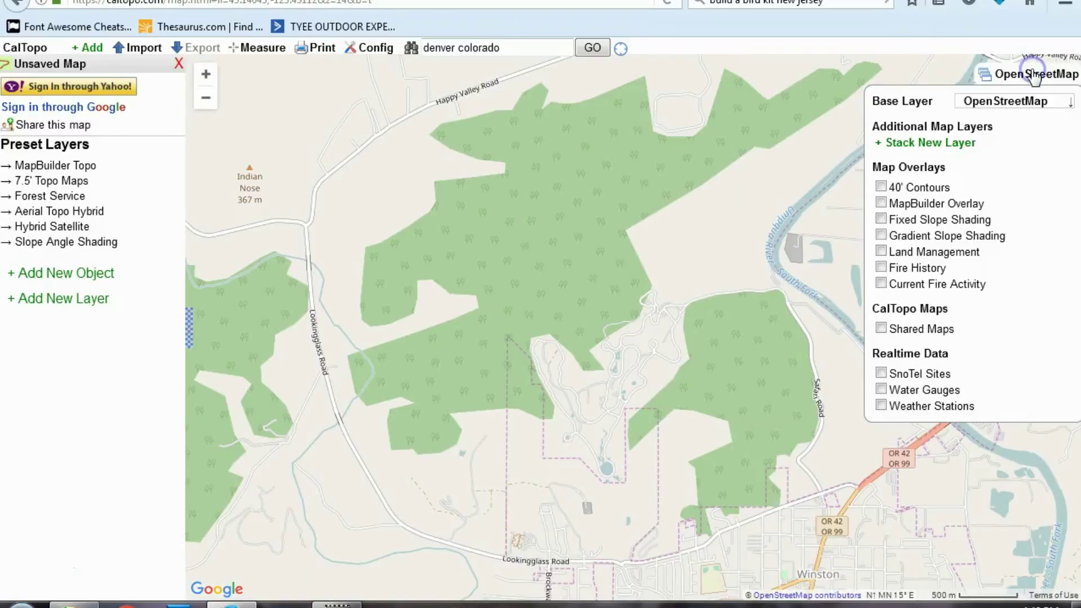
click(1021, 106)
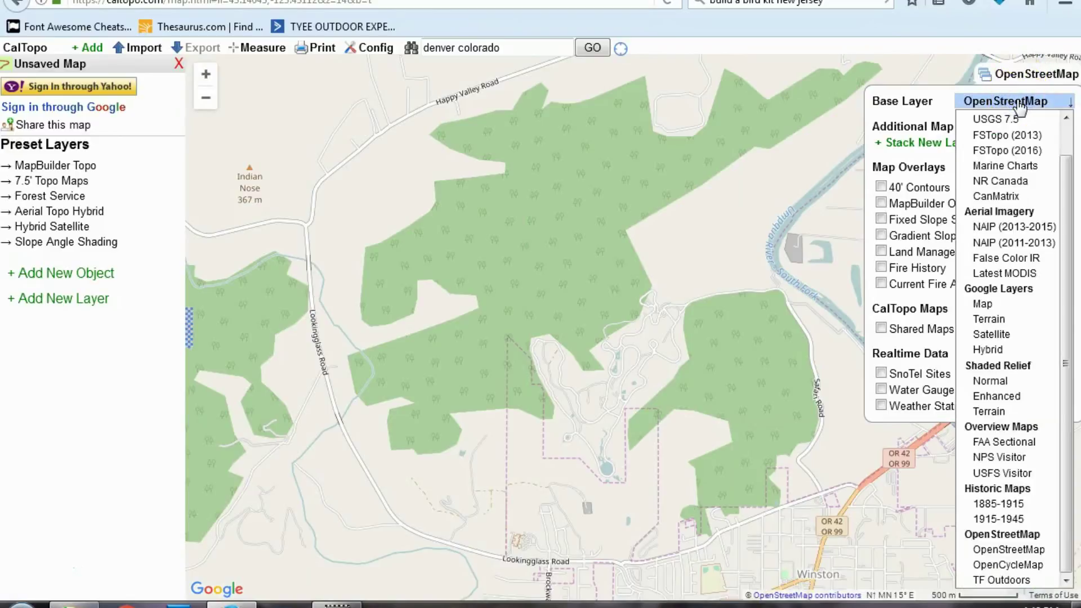
click(1003, 104)
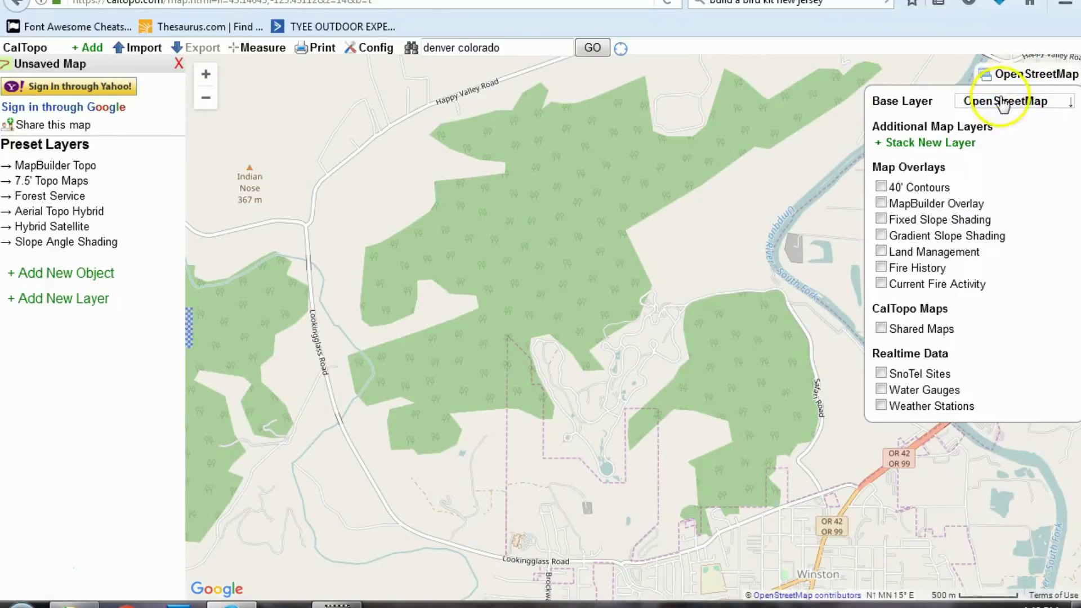
click(1002, 103)
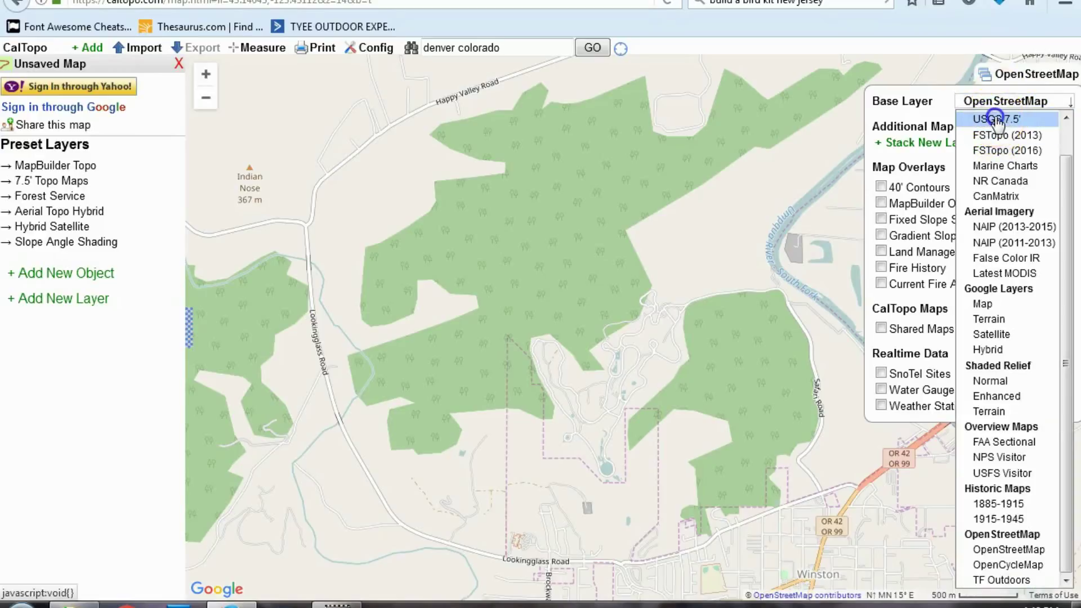
click(996, 119)
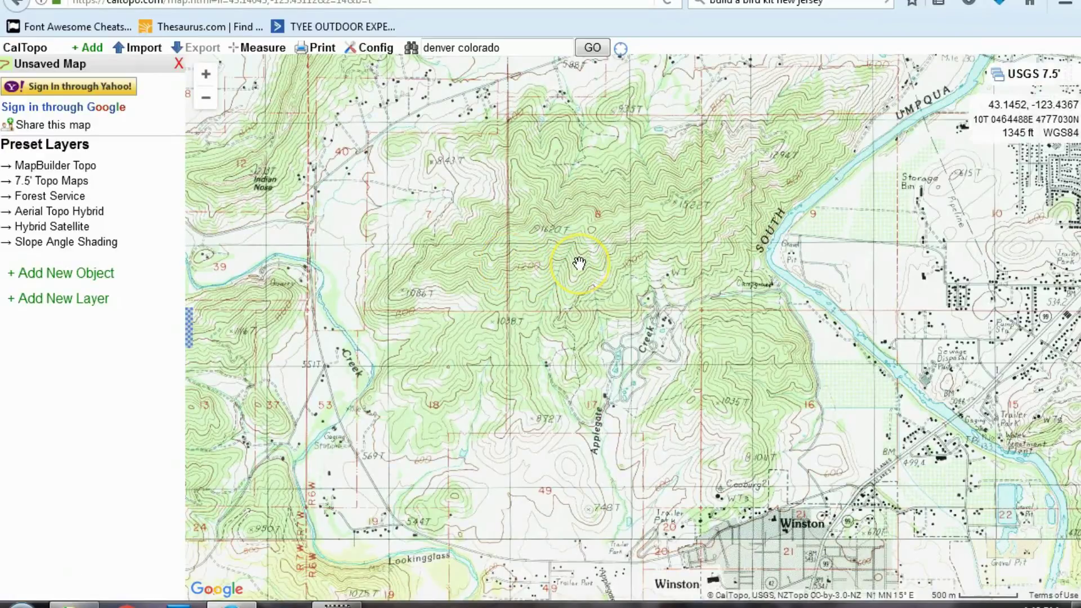
Step: Open the print setup for PDF or JPG output and enable UTM grid lines for the page
click(320, 50)
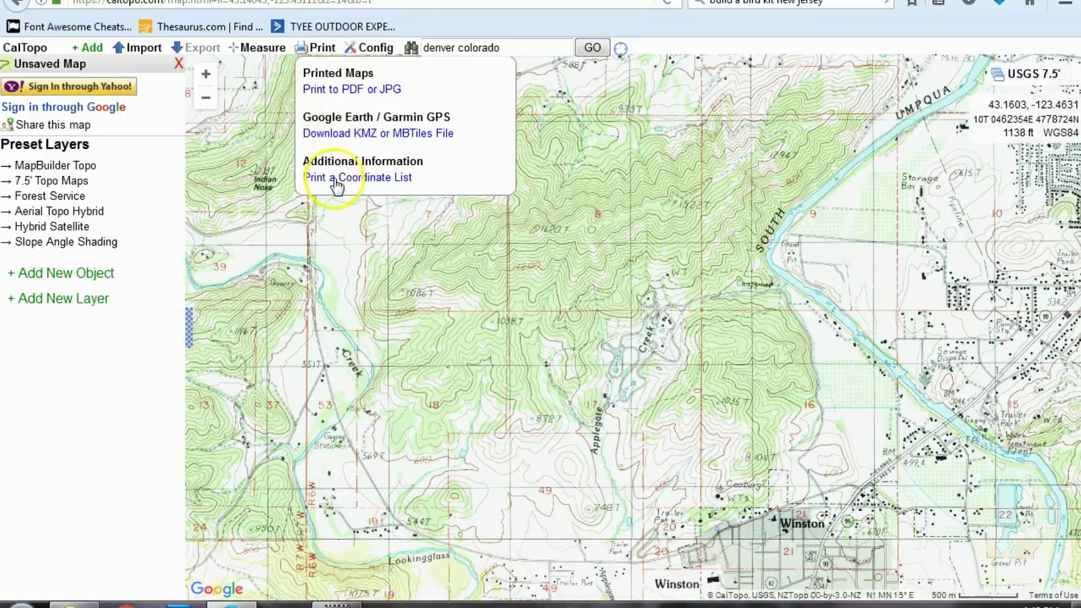
click(334, 90)
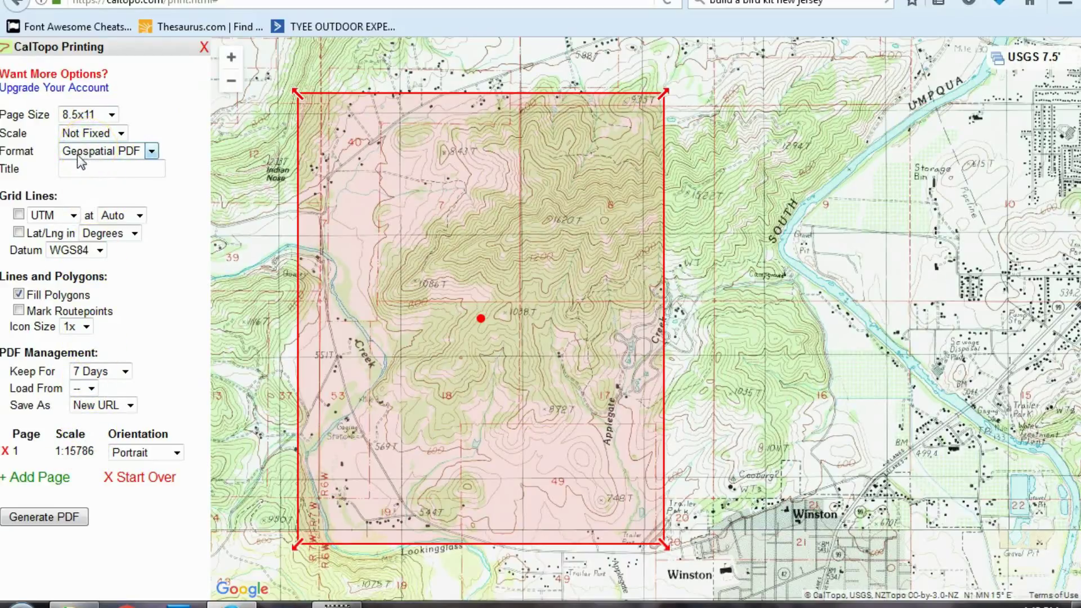
click(20, 214)
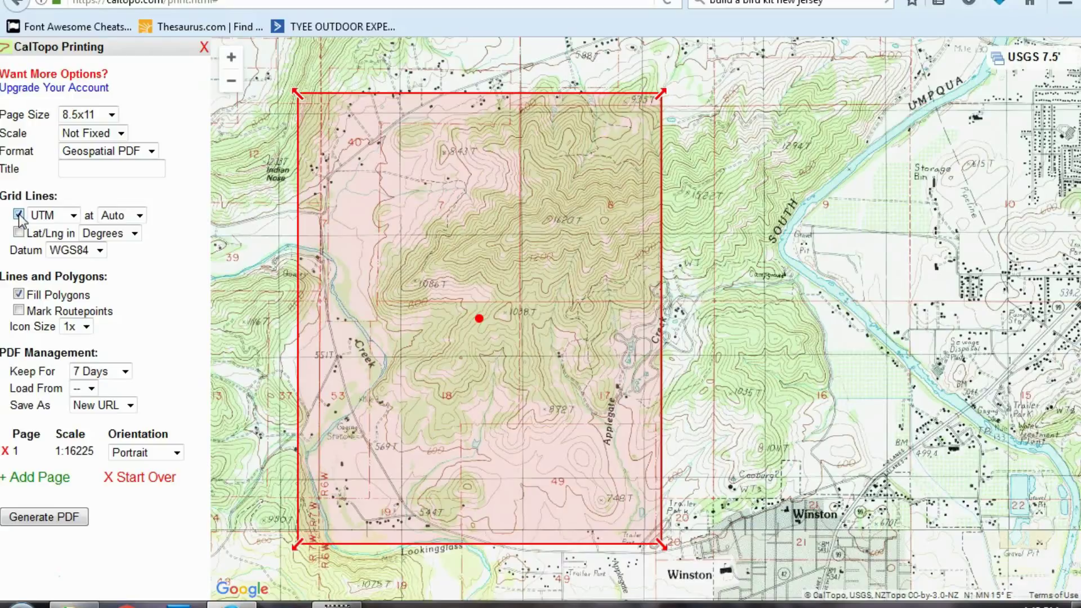
click(45, 217)
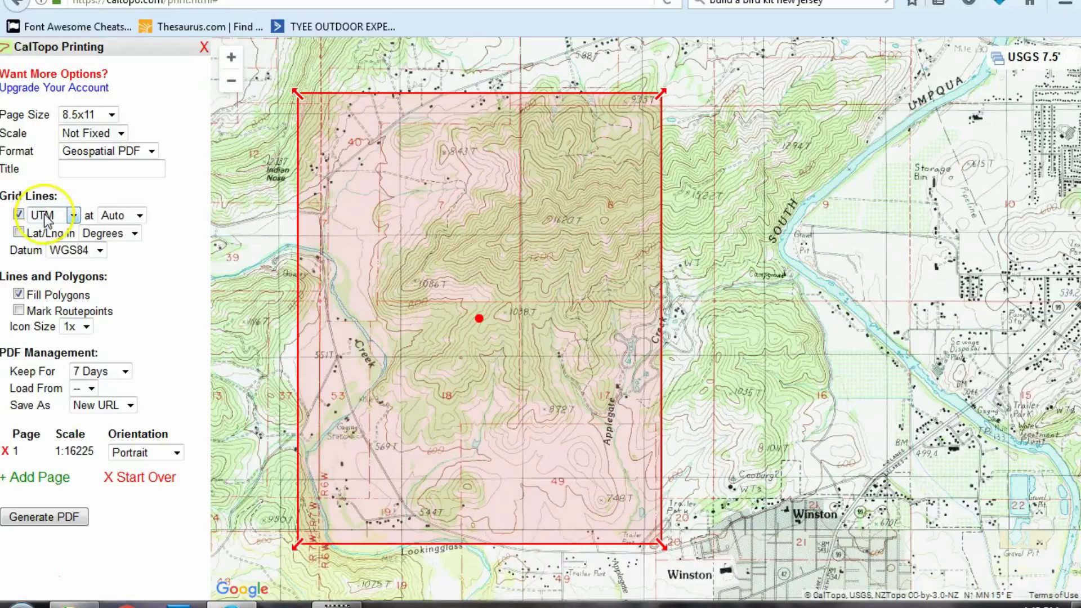
click(46, 219)
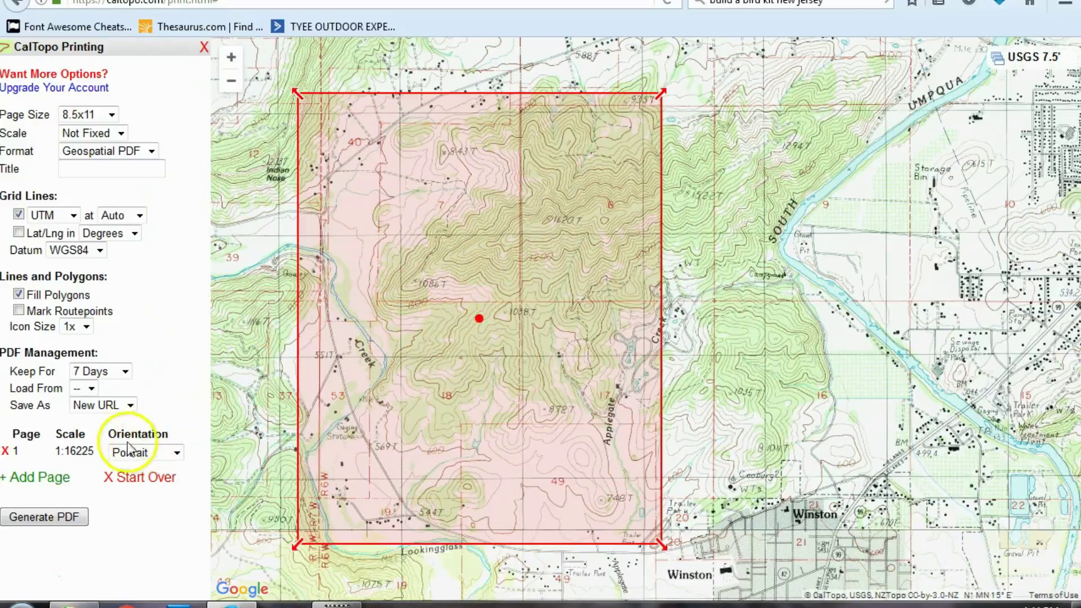
Step: Set the page orientation to Landscape and shift the print area slightly by its centre point
click(176, 452)
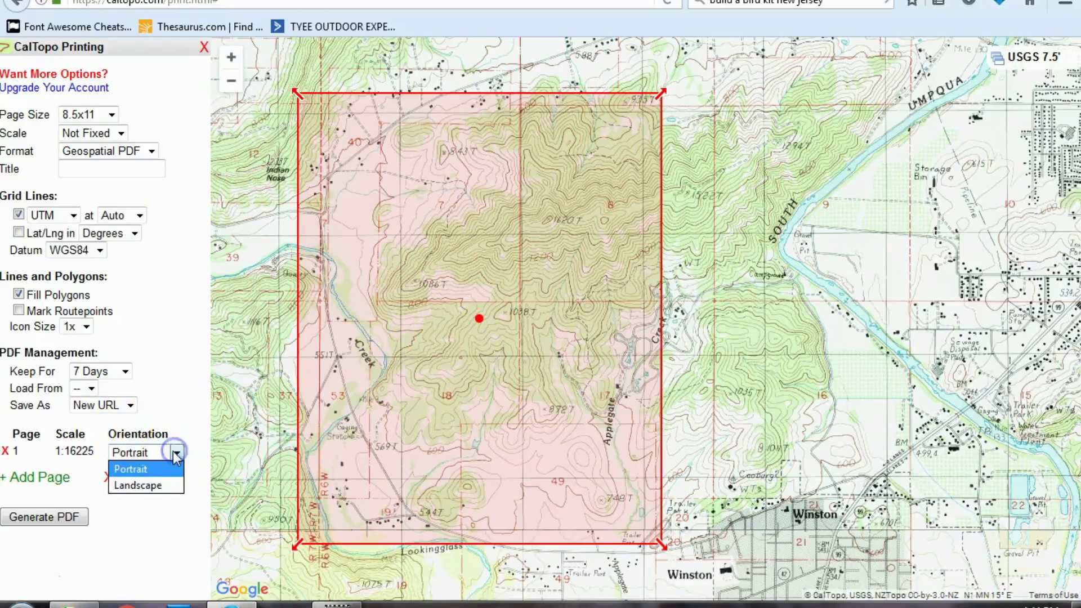
click(150, 485)
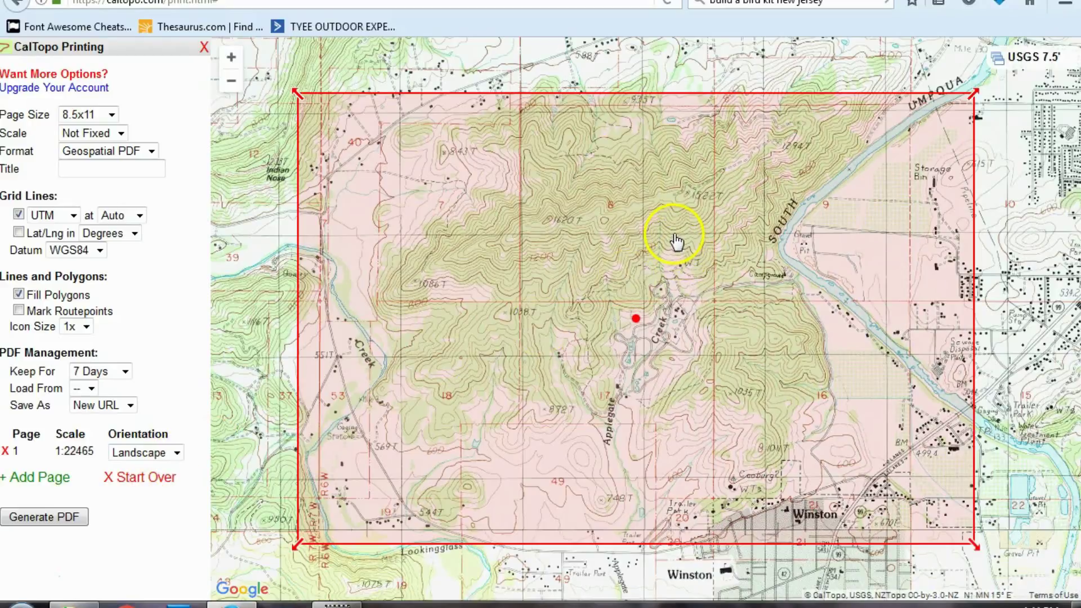
mouse_move(675, 227)
mouse_down()
mouse_move(611, 208)
mouse_move(619, 220)
mouse_move(693, 225)
mouse_move(646, 225)
mouse_move(675, 241)
mouse_move(726, 220)
mouse_move(690, 234)
mouse_up()
click(643, 326)
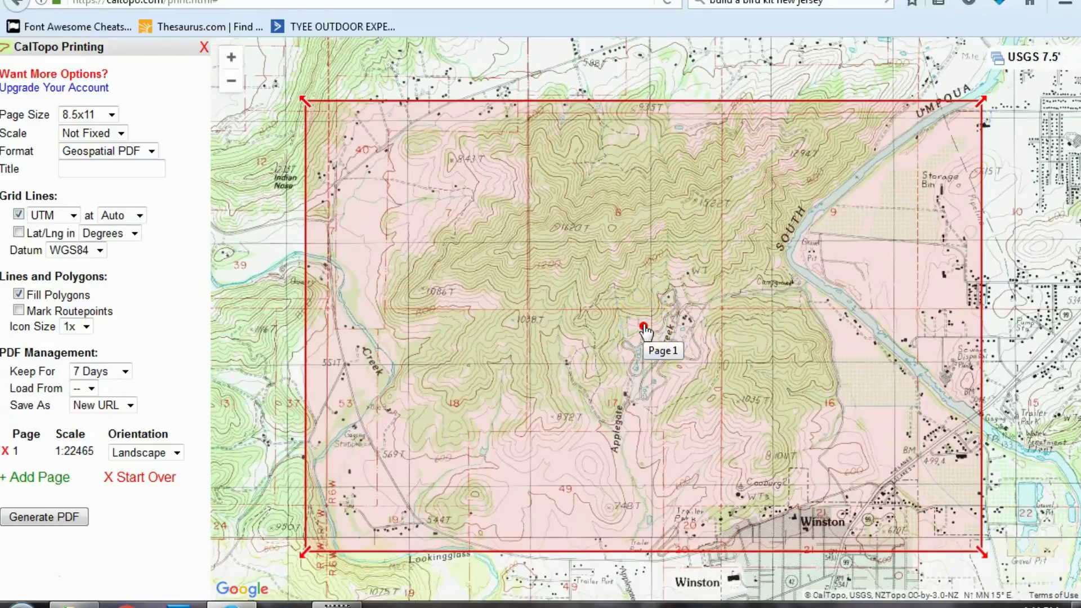
mouse_move(644, 327)
mouse_down()
mouse_move(562, 276)
mouse_move(579, 309)
mouse_move(679, 349)
mouse_move(693, 283)
mouse_move(655, 321)
mouse_move(641, 320)
mouse_up()
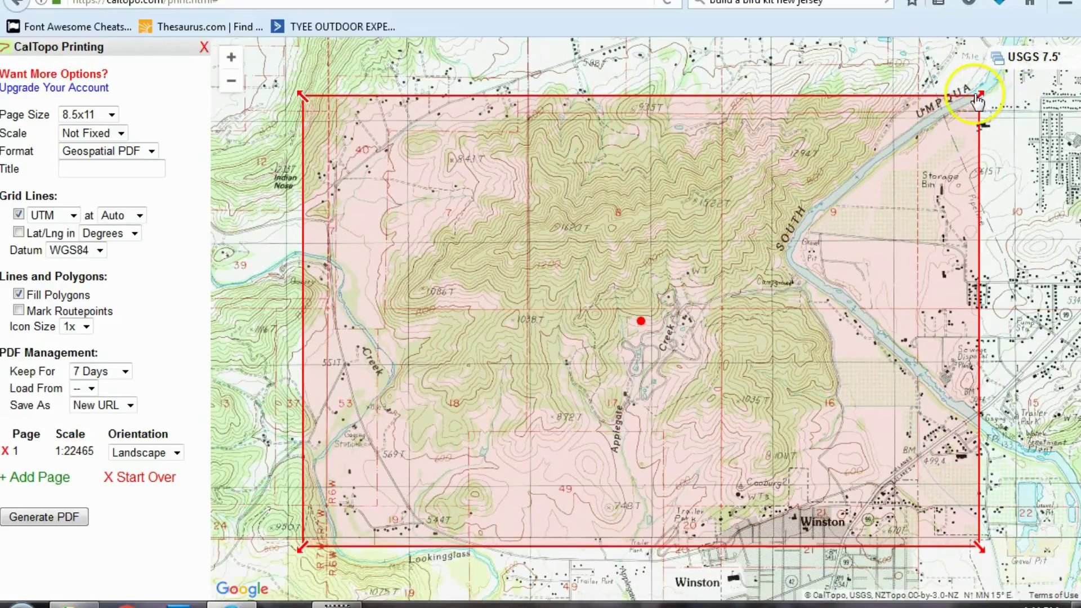
Step: Shrink the print area, centre it over the hills north of Winston, and enlarge it to a scale of about 1:15880
drag(976, 92, 646, 278)
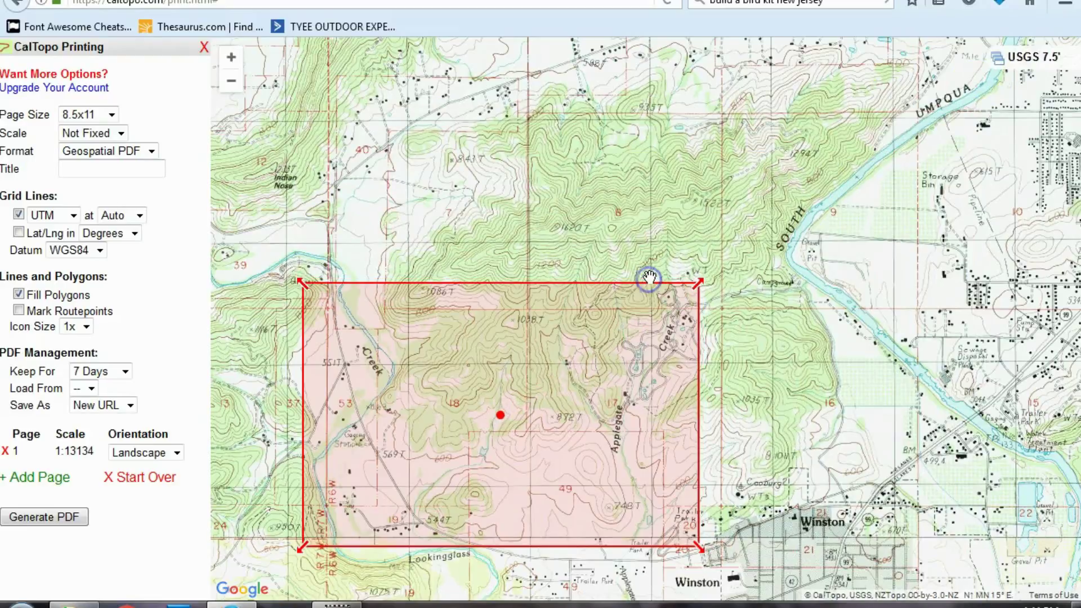
drag(594, 344, 676, 357)
drag(581, 377, 646, 275)
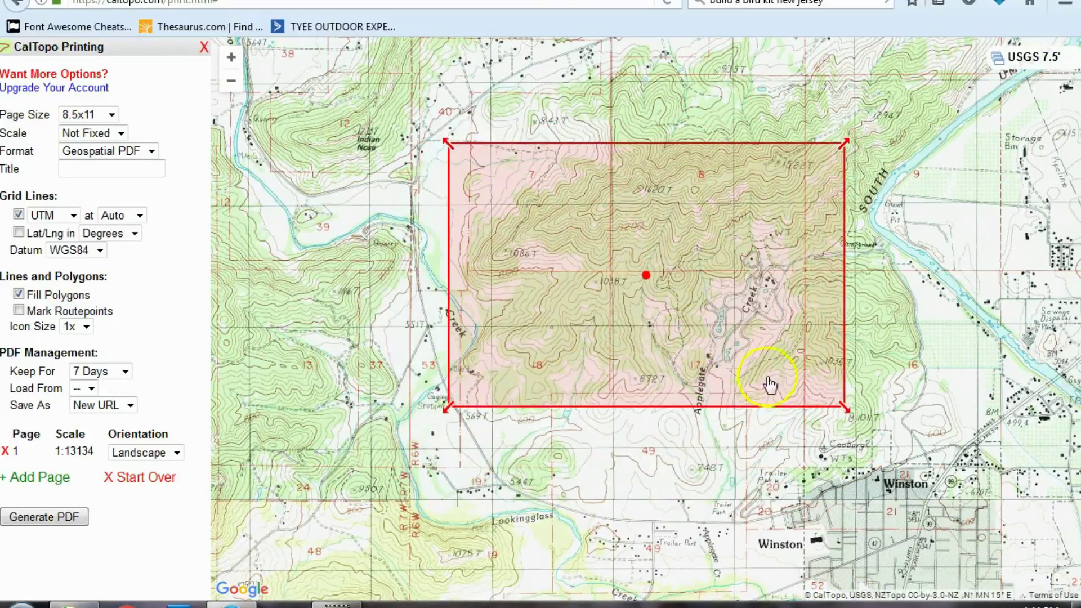
drag(846, 410, 896, 462)
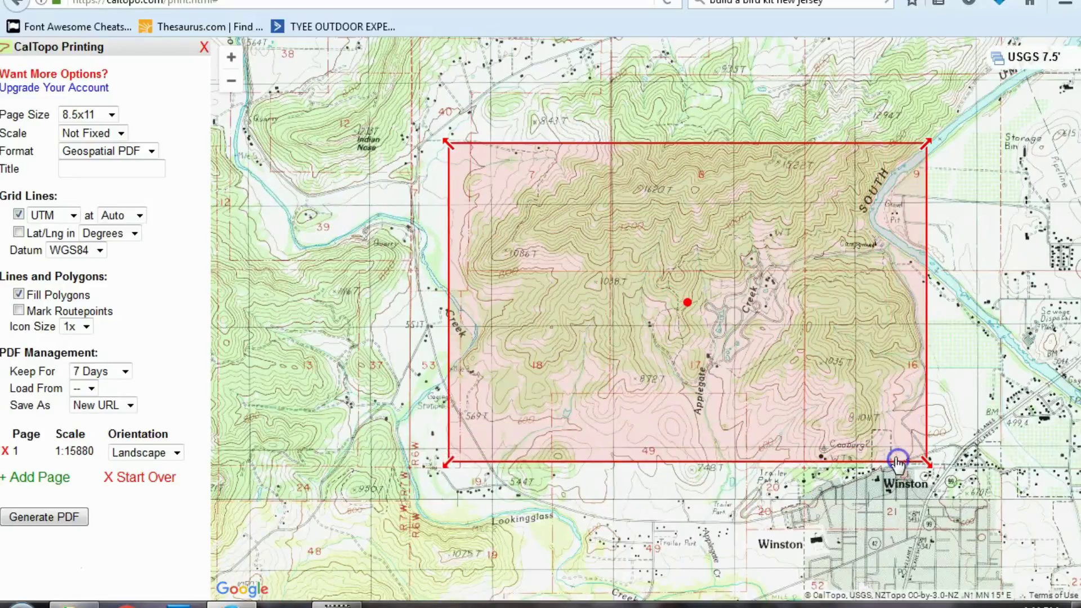
click(854, 426)
Step: Generate the PDF of the selected map page
click(49, 519)
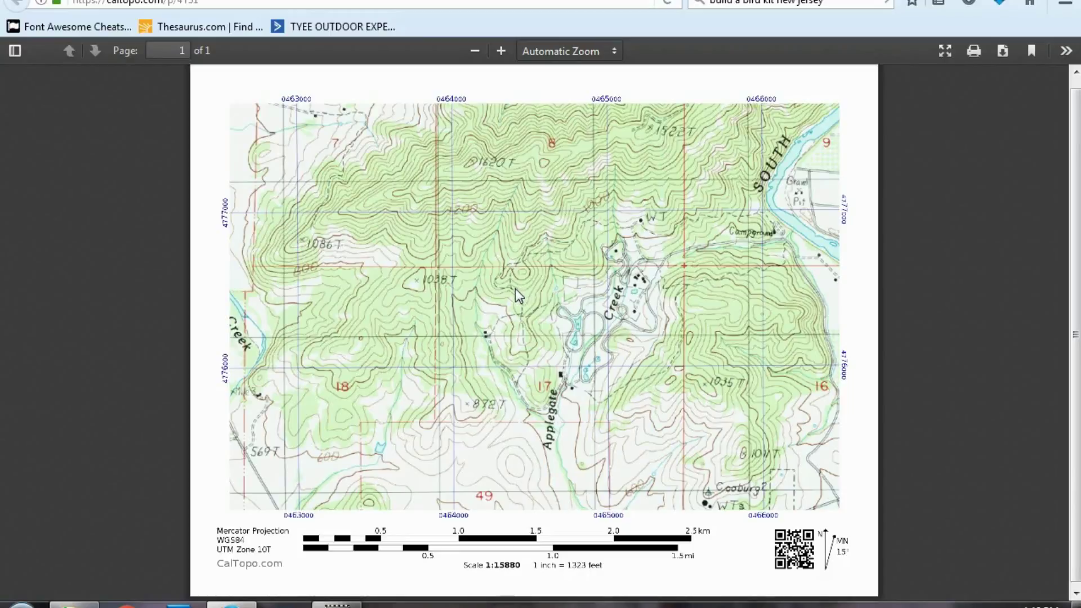
click(219, 426)
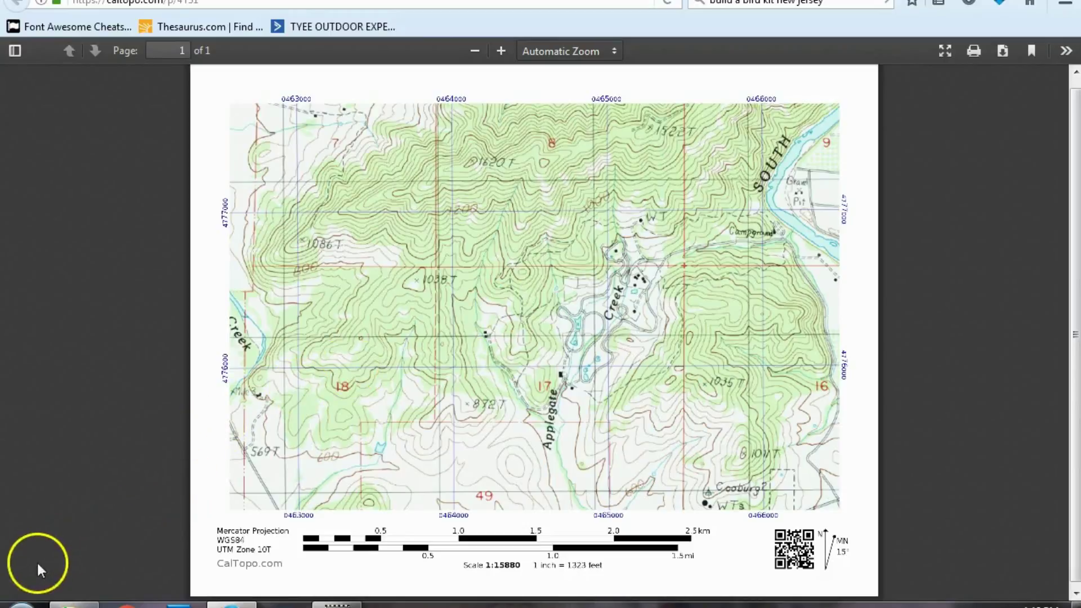